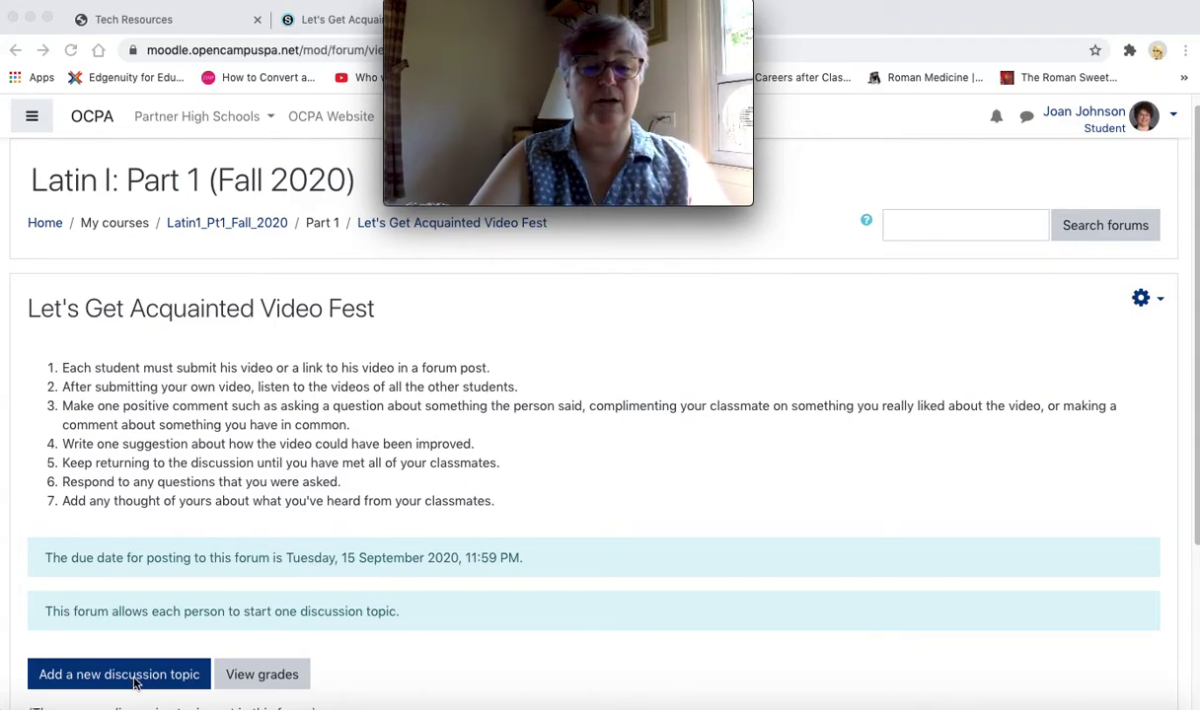
Start a new discussion topic in the Let's Get Acquainted Video Fest forum.
left_click(135, 681)
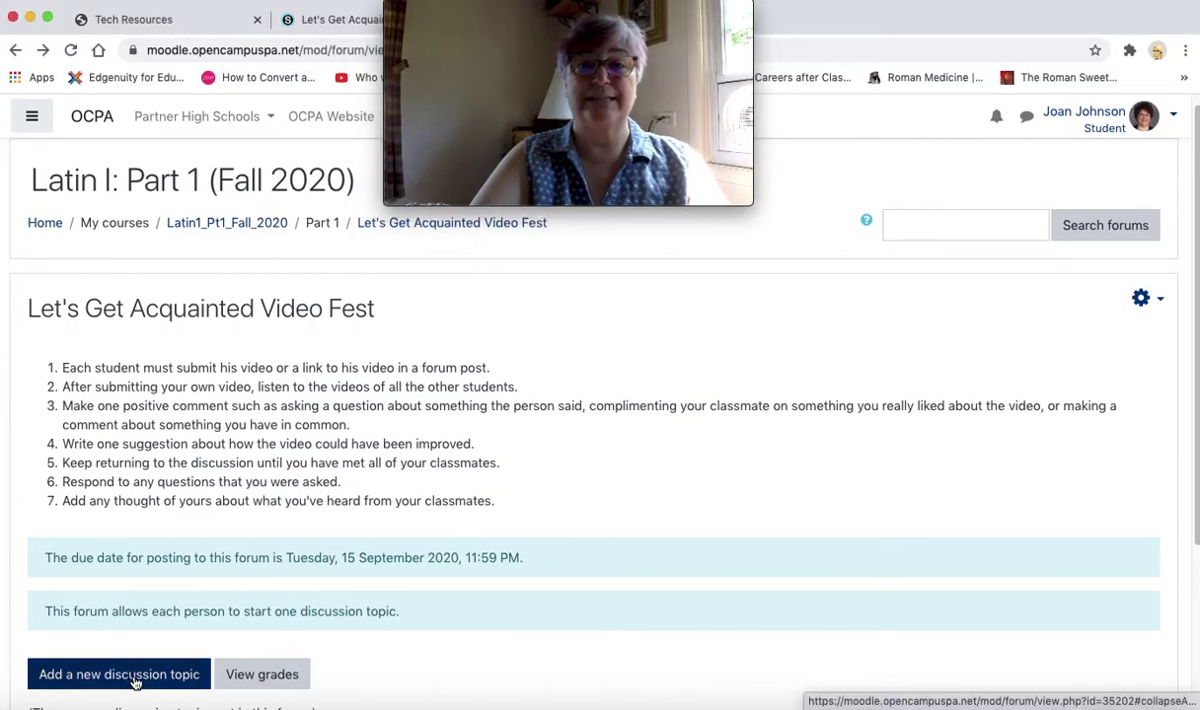
left_click(135, 681)
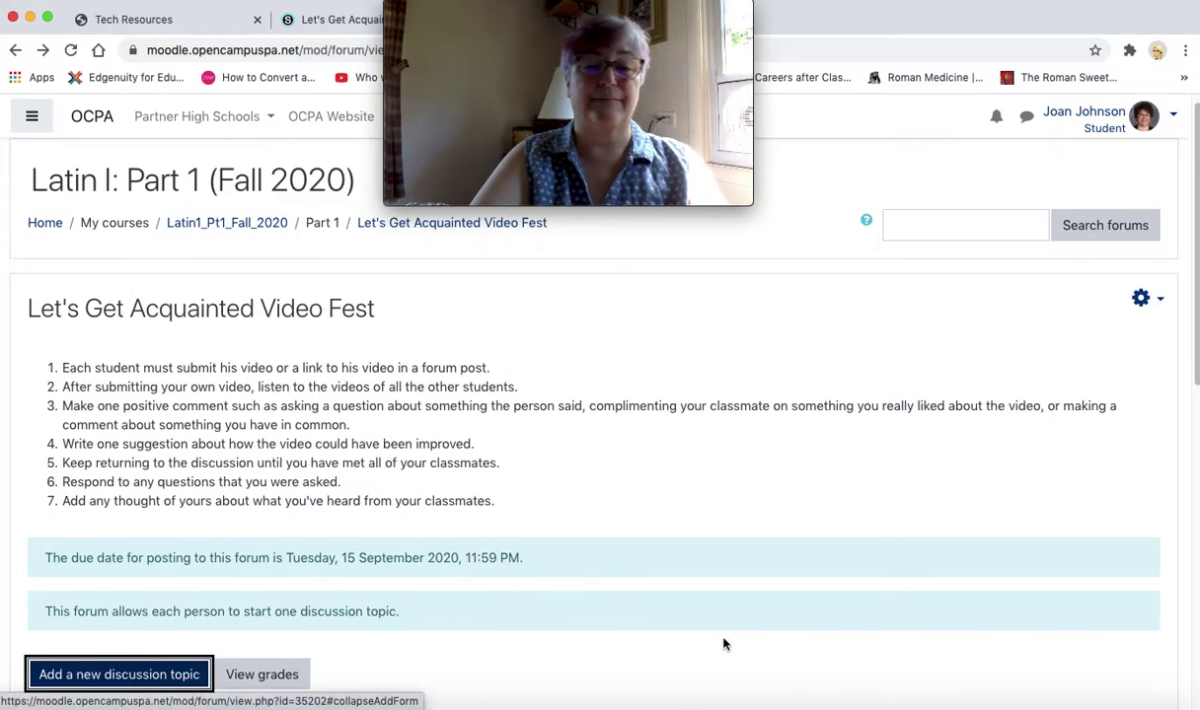
Enter 'Magistra Johnson Introduction' as the discussion subject.
scroll(723, 643, "down", 5)
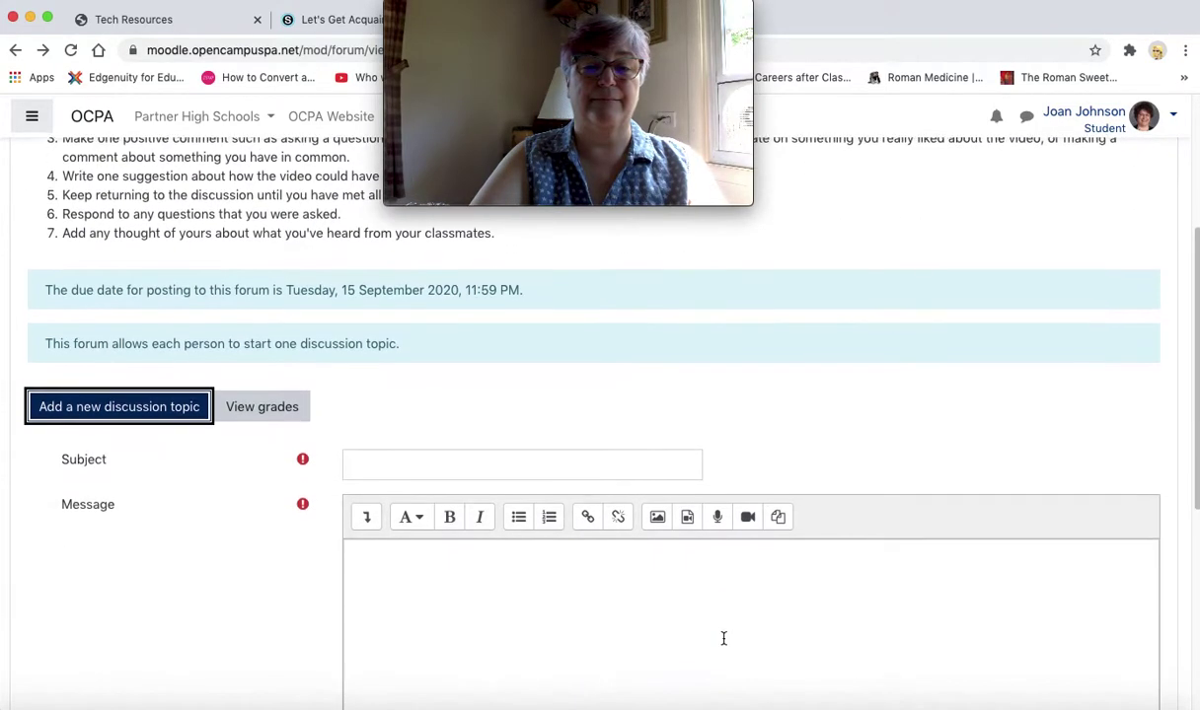
left_click(365, 412)
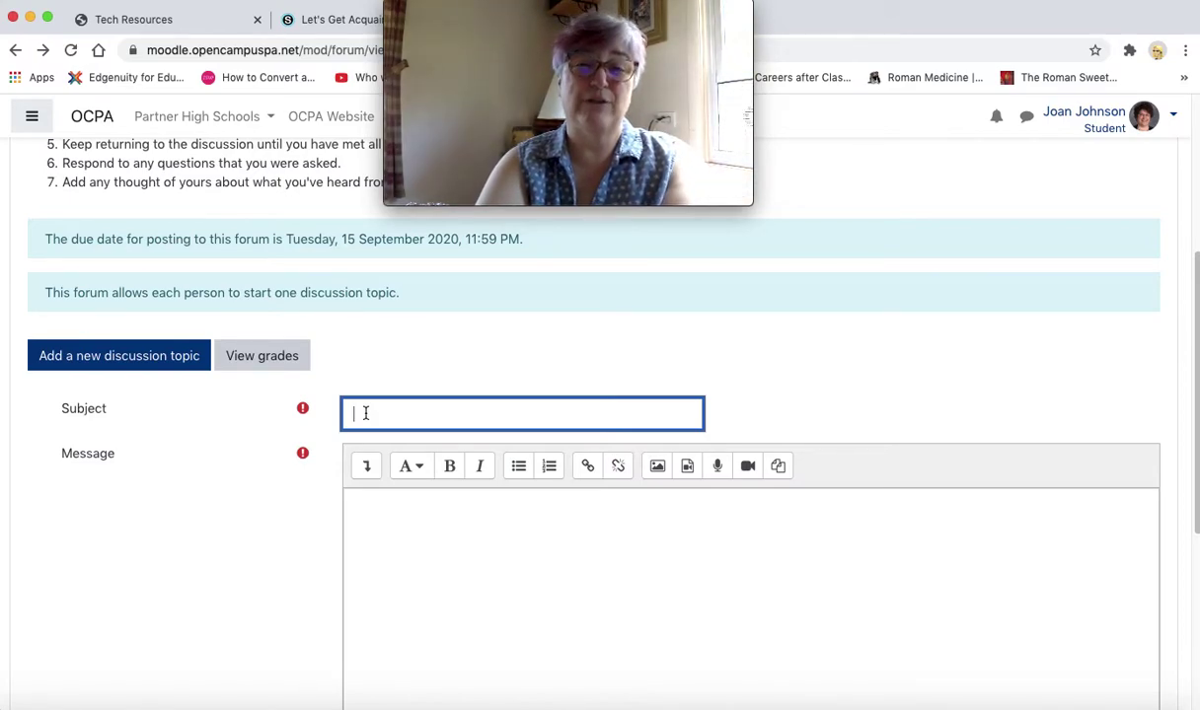
type("Magistra Johnson ")
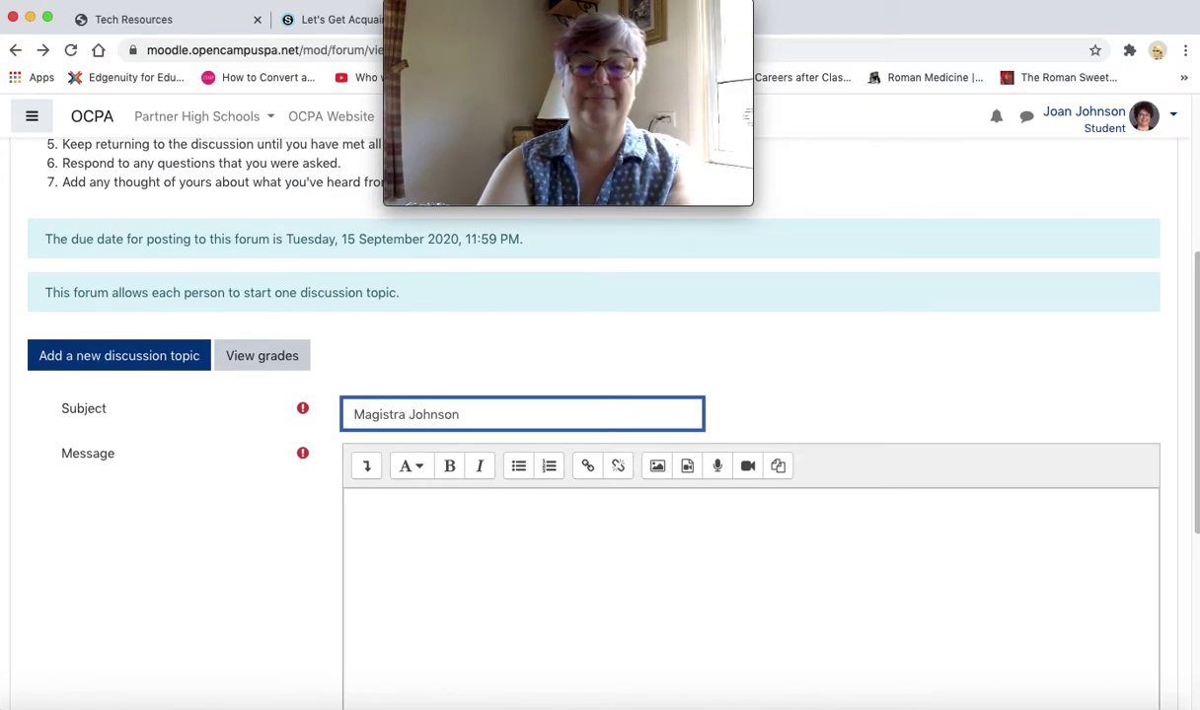
type("Introduction")
scroll(489, 612, "down", 4)
scroll(490, 608, "up", 2)
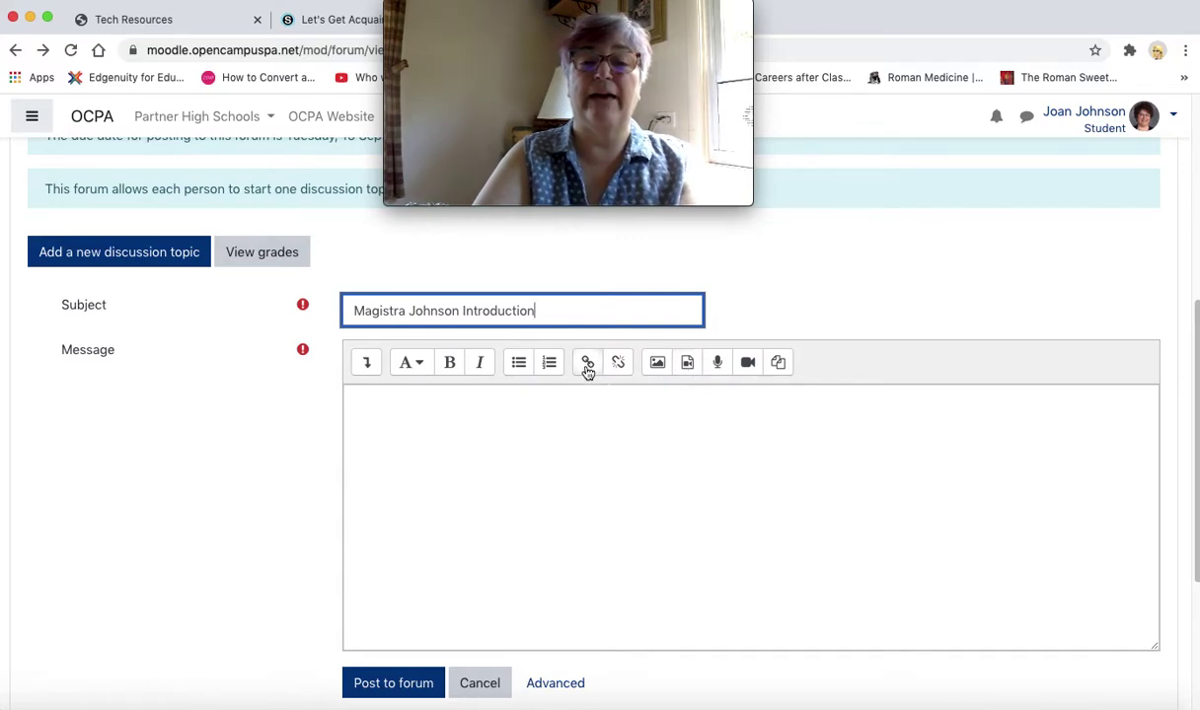
Type 'link to my introduction' in the message and start making it a link.
left_click(470, 421)
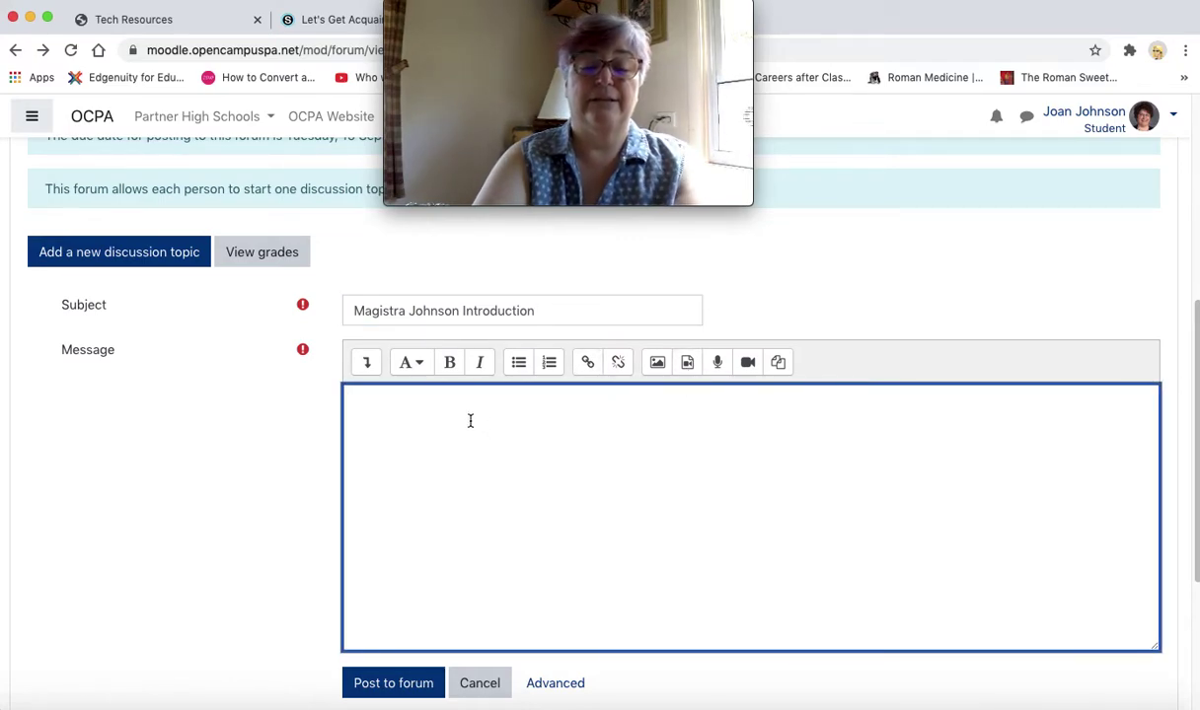
type("link to m")
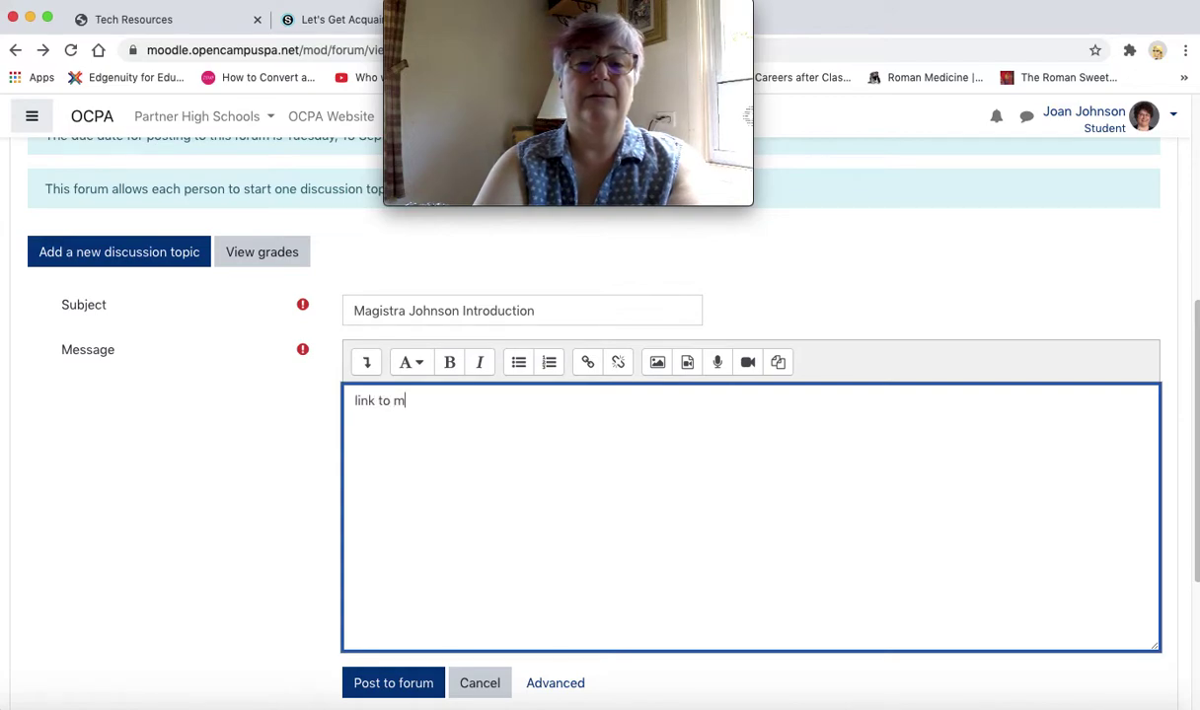
type("y int")
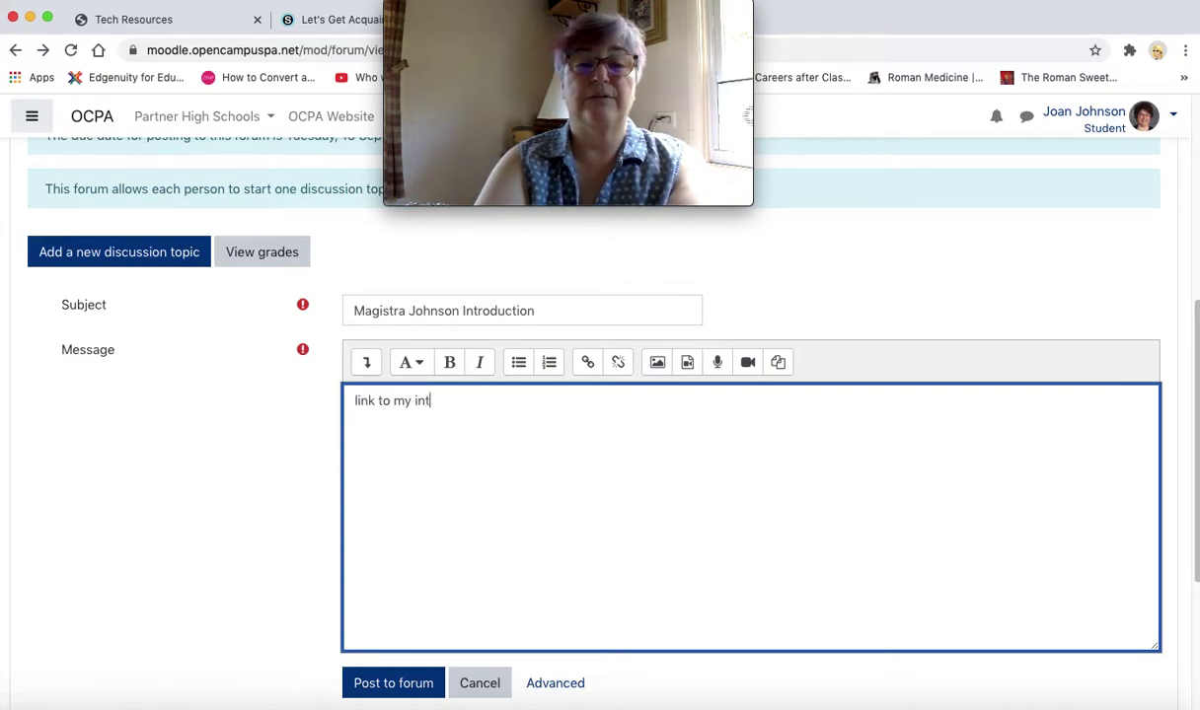
type("roduction")
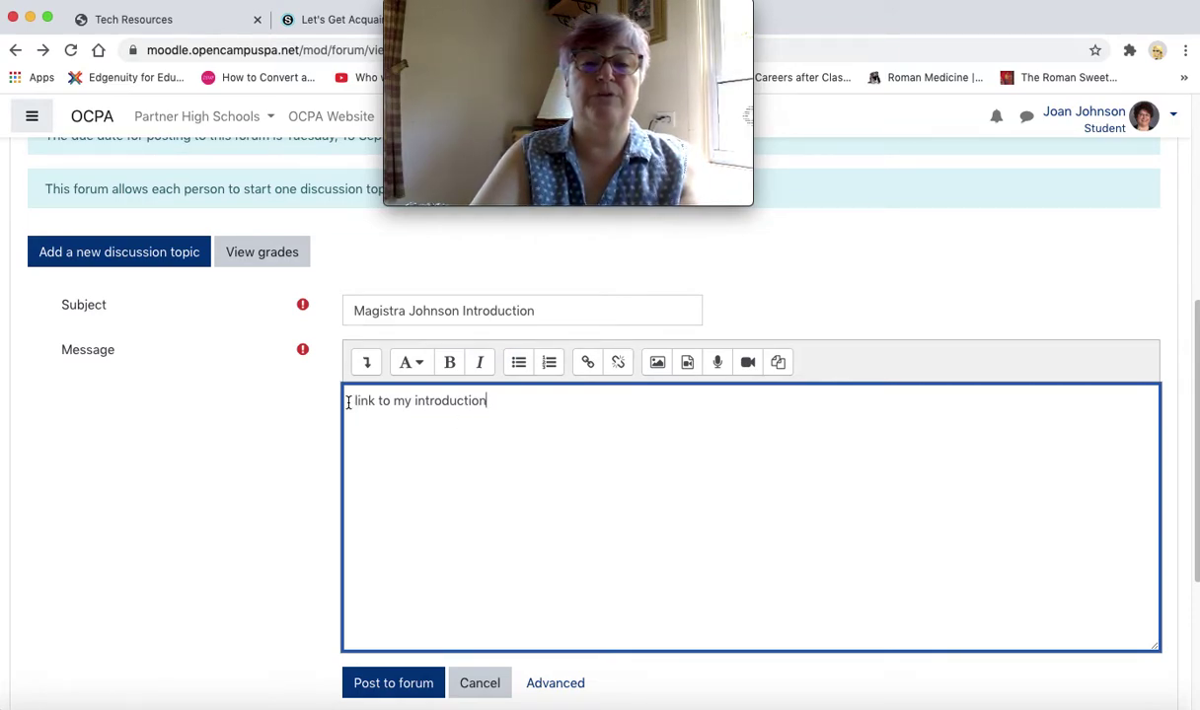
left_click_drag(352, 400, 485, 404)
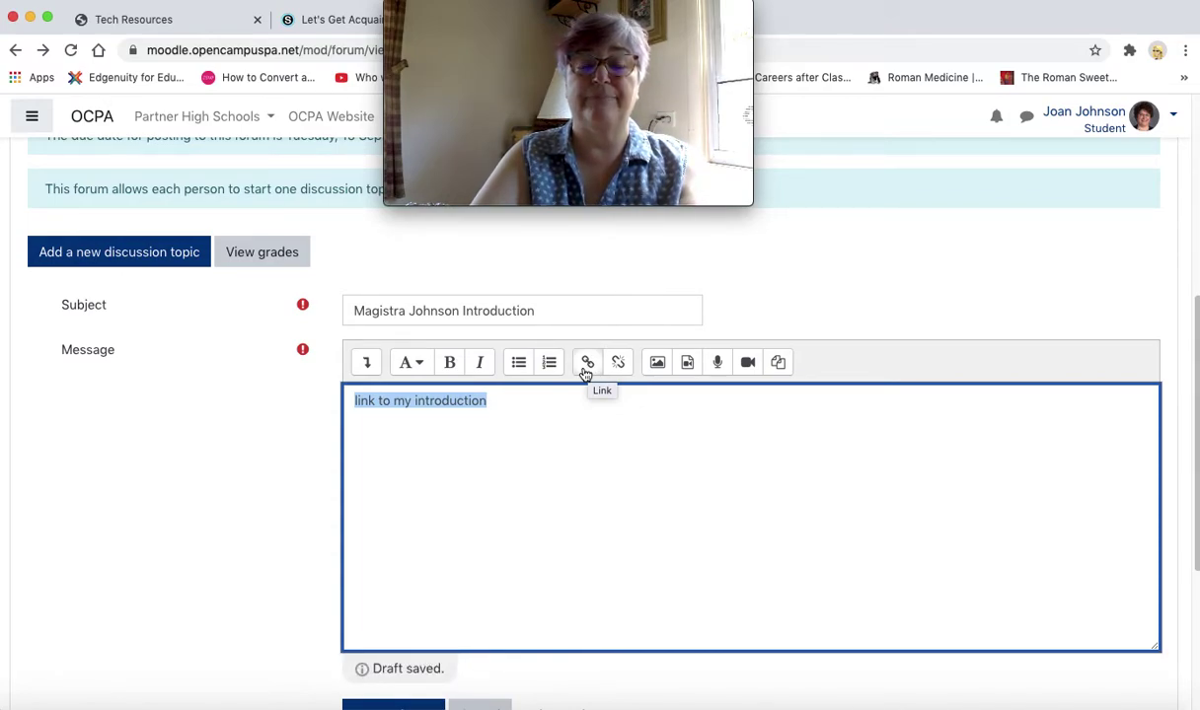
left_click(586, 363)
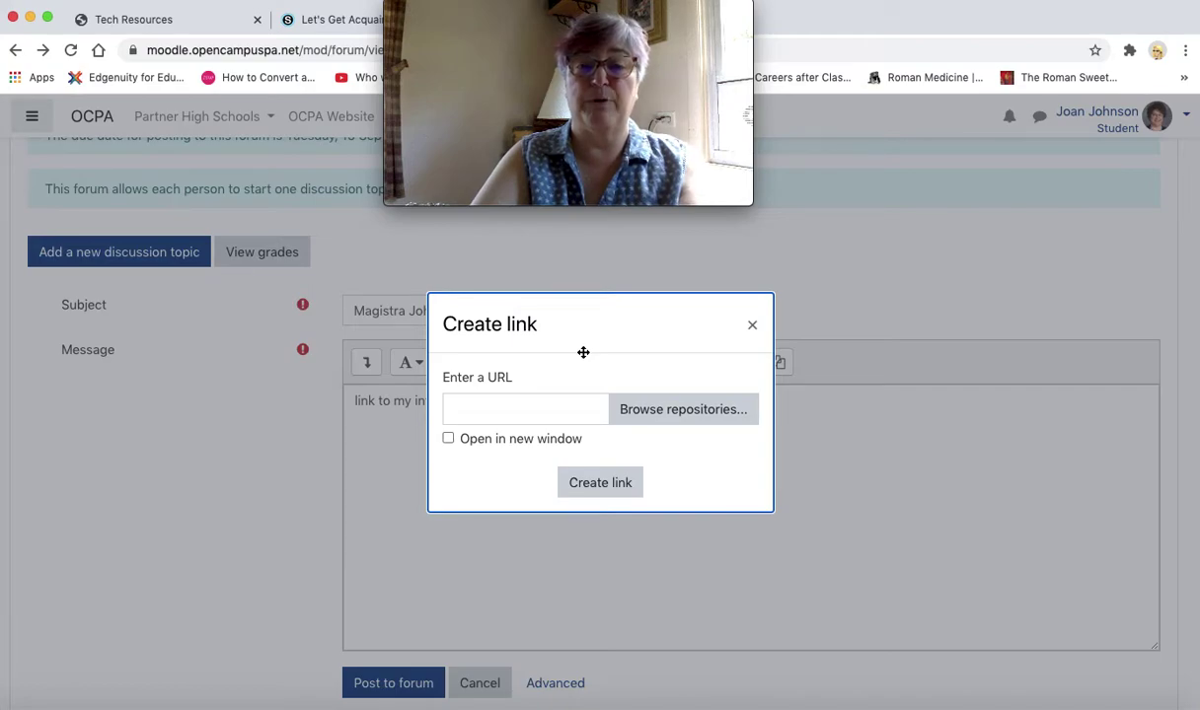
Link 'link to my introduction' to the pasted YouTube video address.
left_click(472, 408)
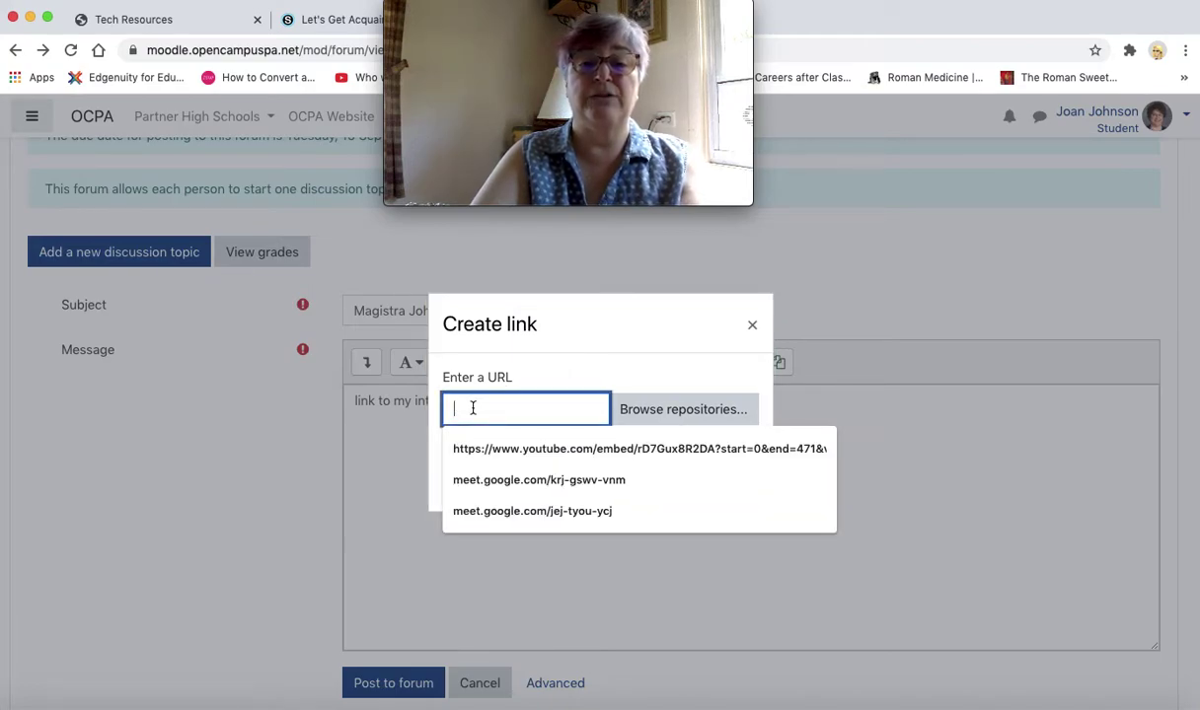
type("https://youtu.be/PMltj5ypb5w")
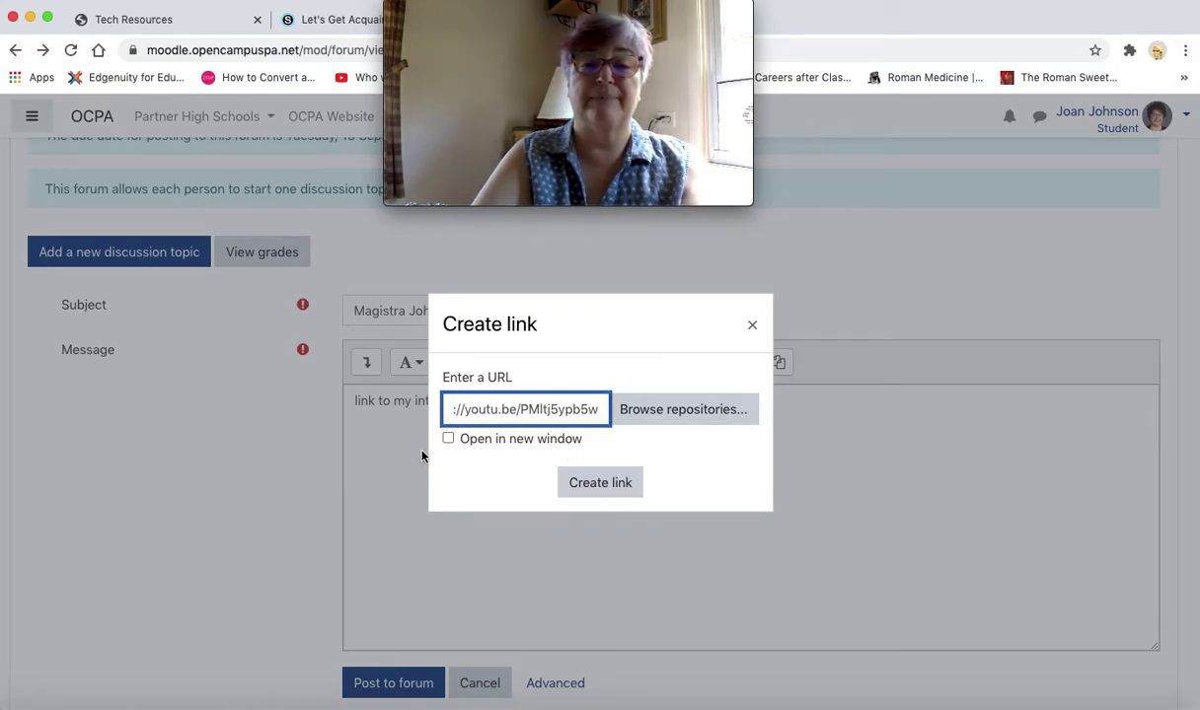
left_click(602, 483)
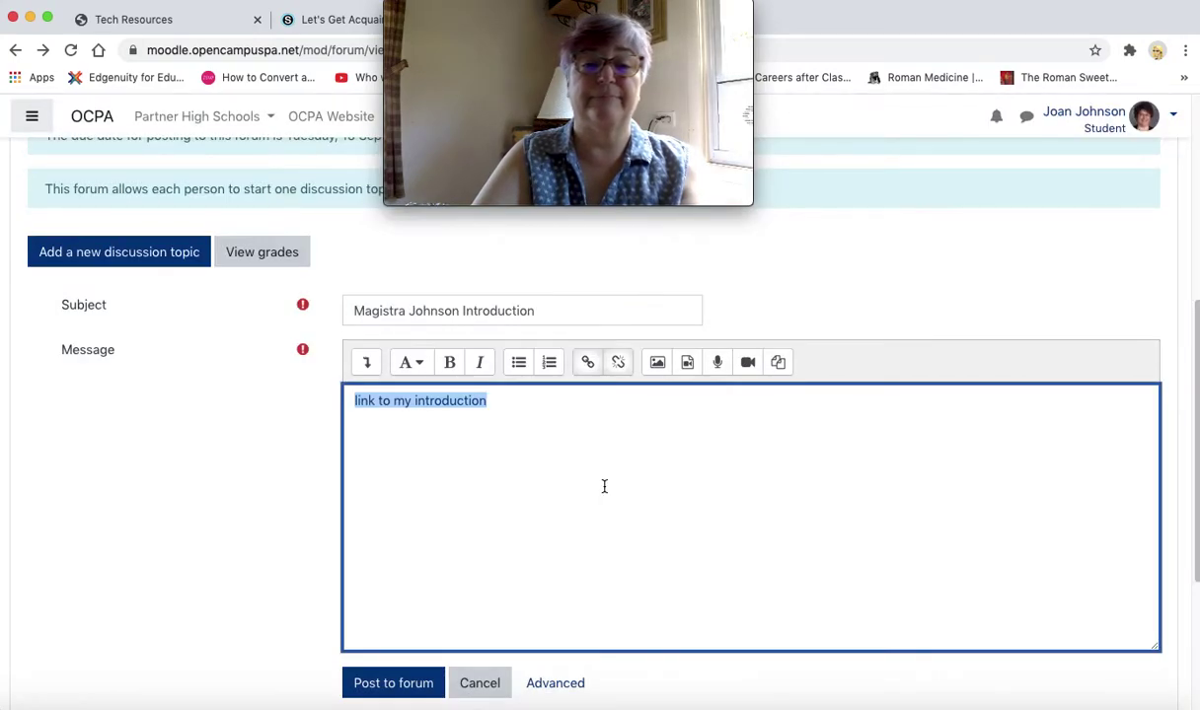
left_click(402, 422)
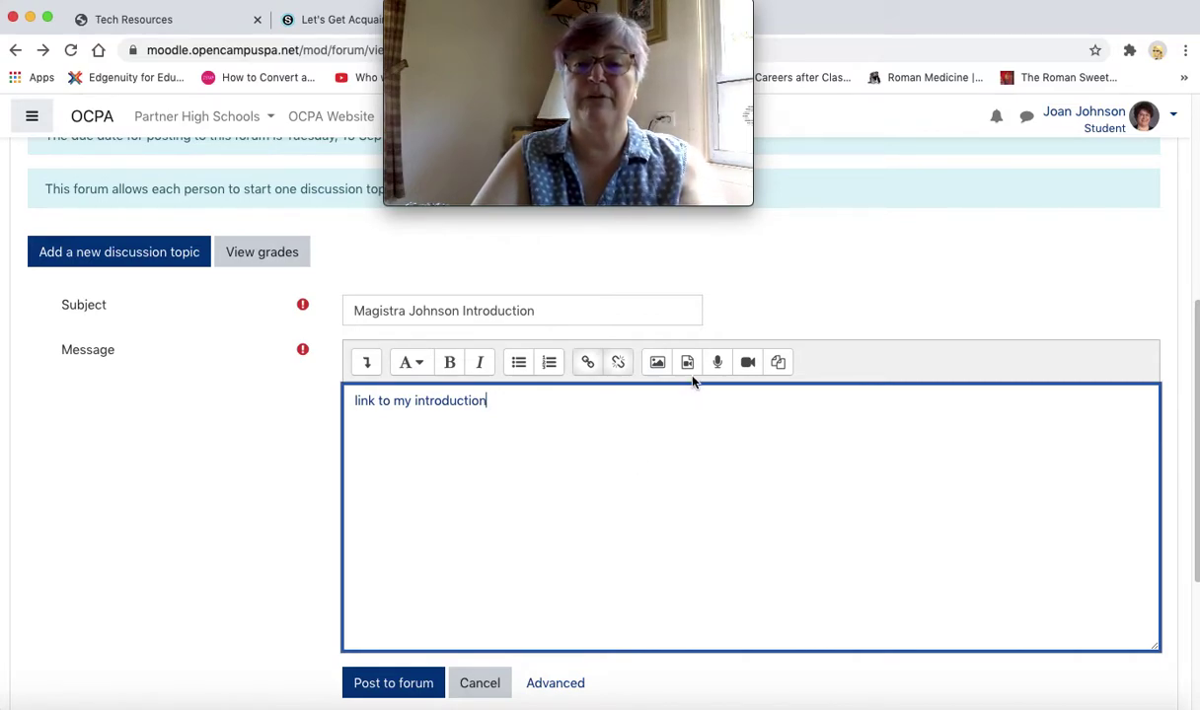
key("Return")
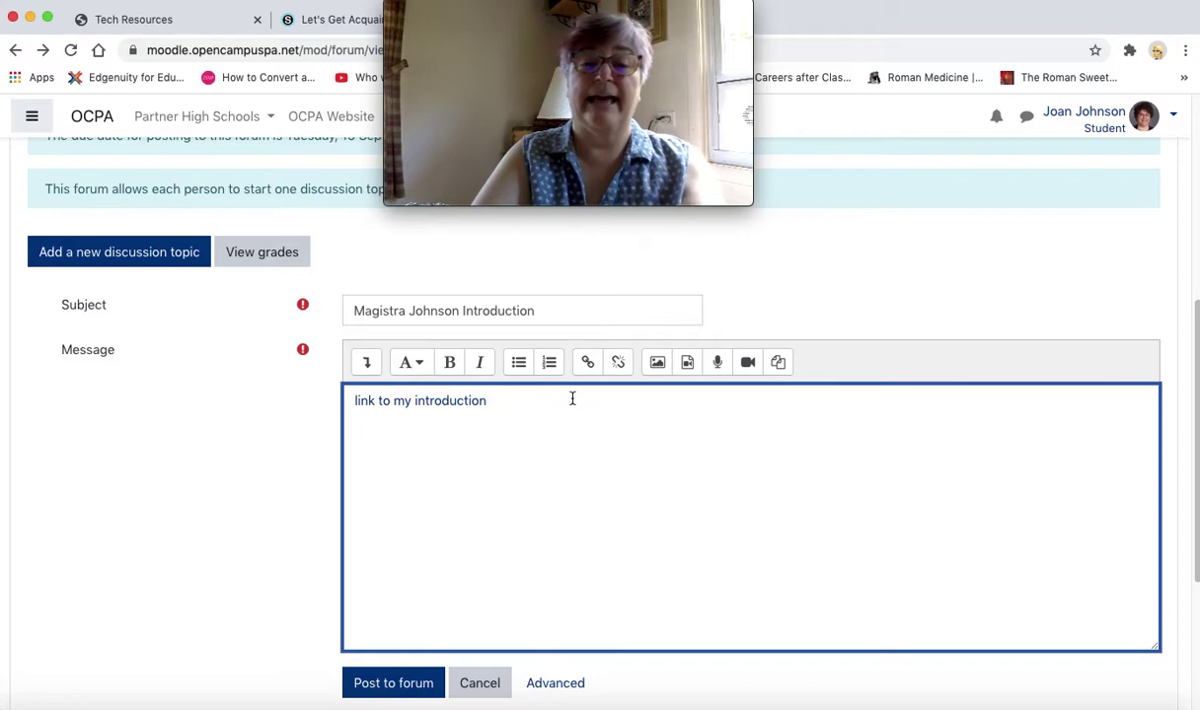
left_click(687, 362)
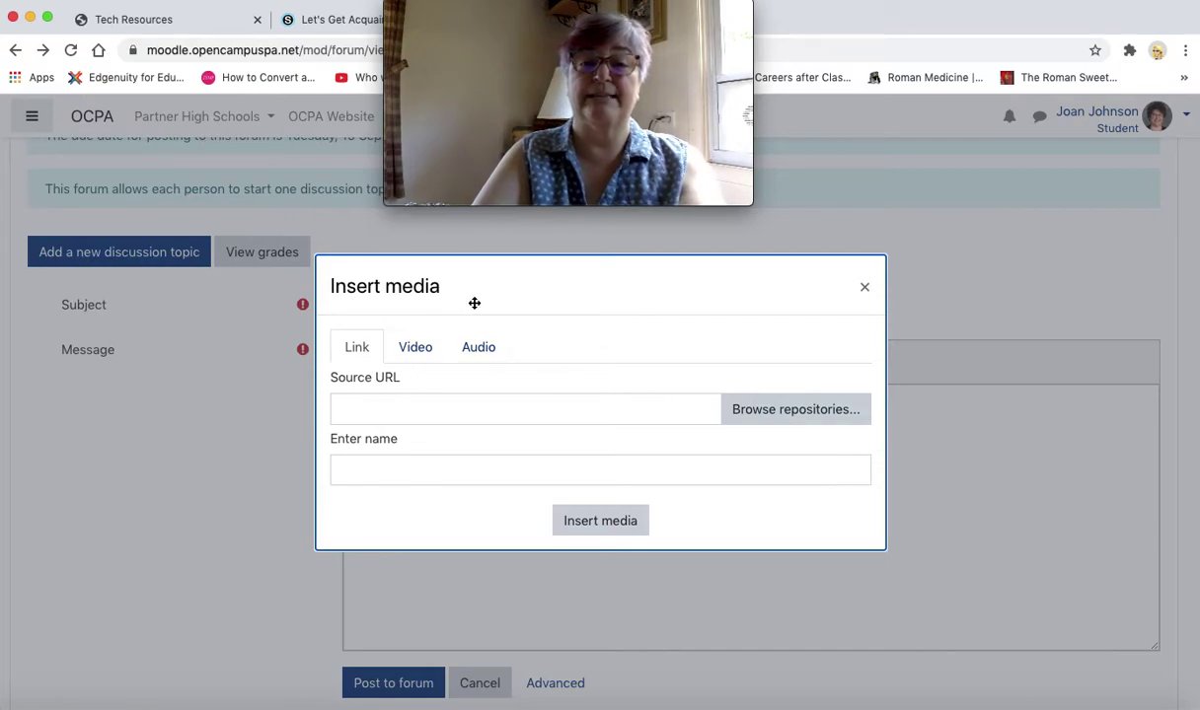
left_click(354, 408)
type("https://youtu.be/PMltj5ypb5w")
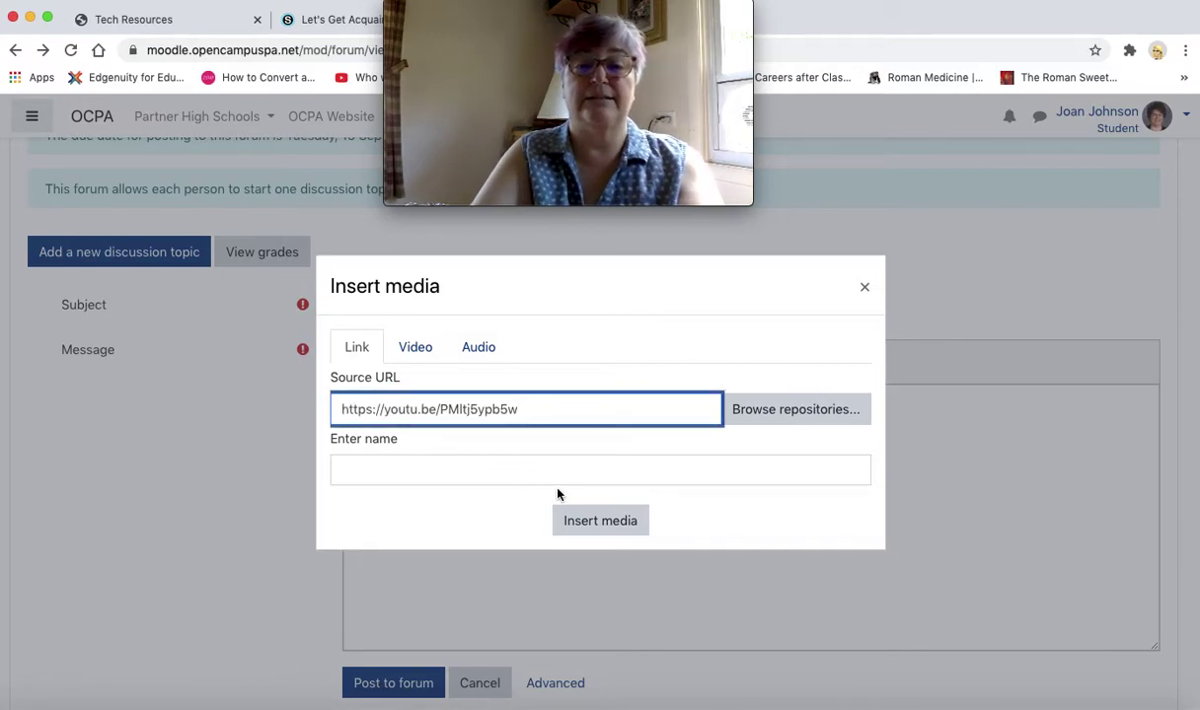
left_click(601, 521)
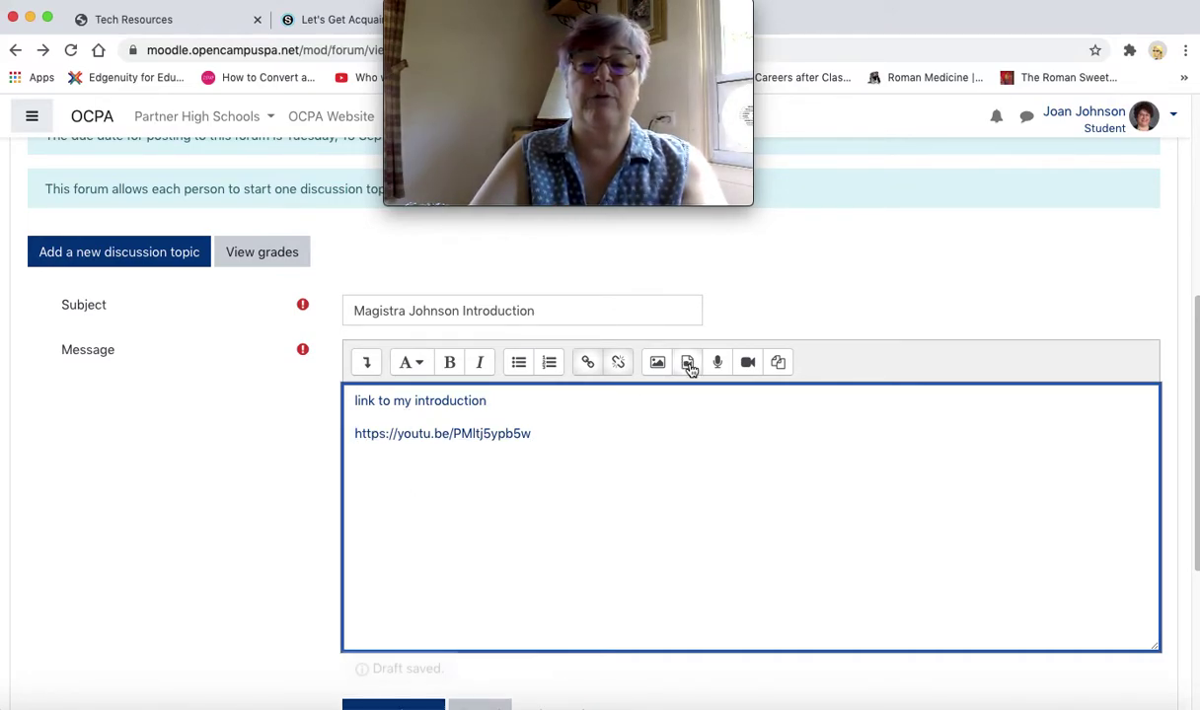
left_click(555, 433)
key("Return")
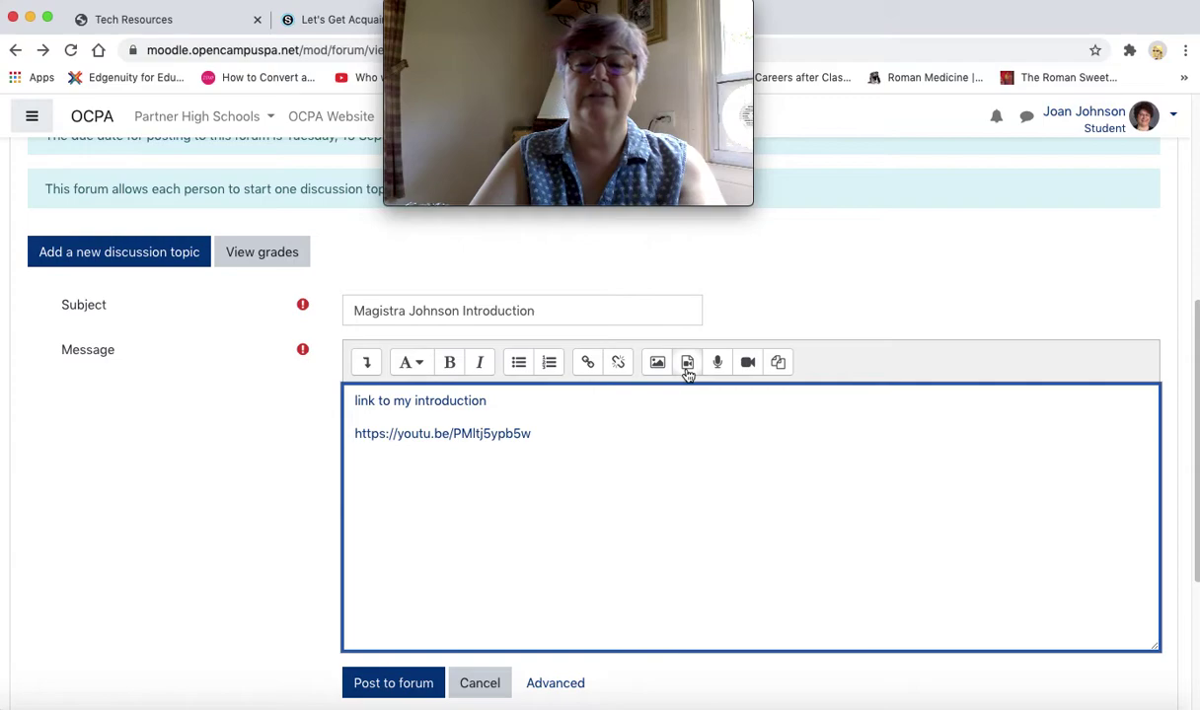
left_click(687, 364)
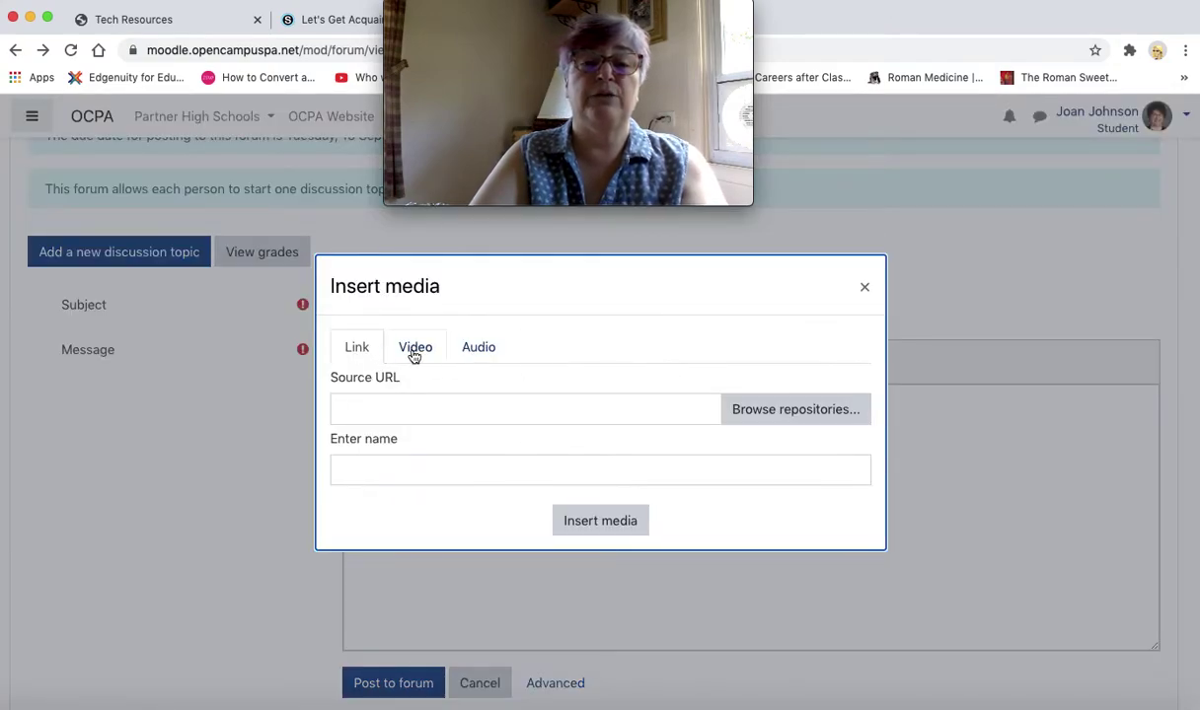
left_click(415, 349)
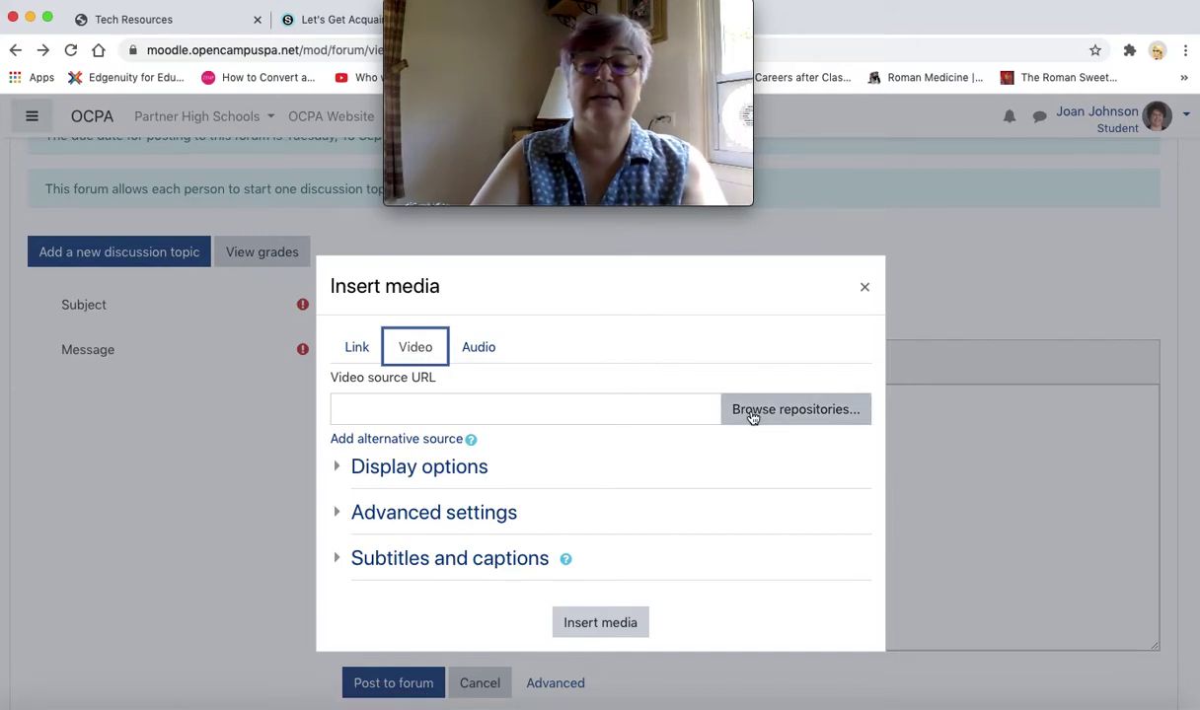
left_click(481, 411)
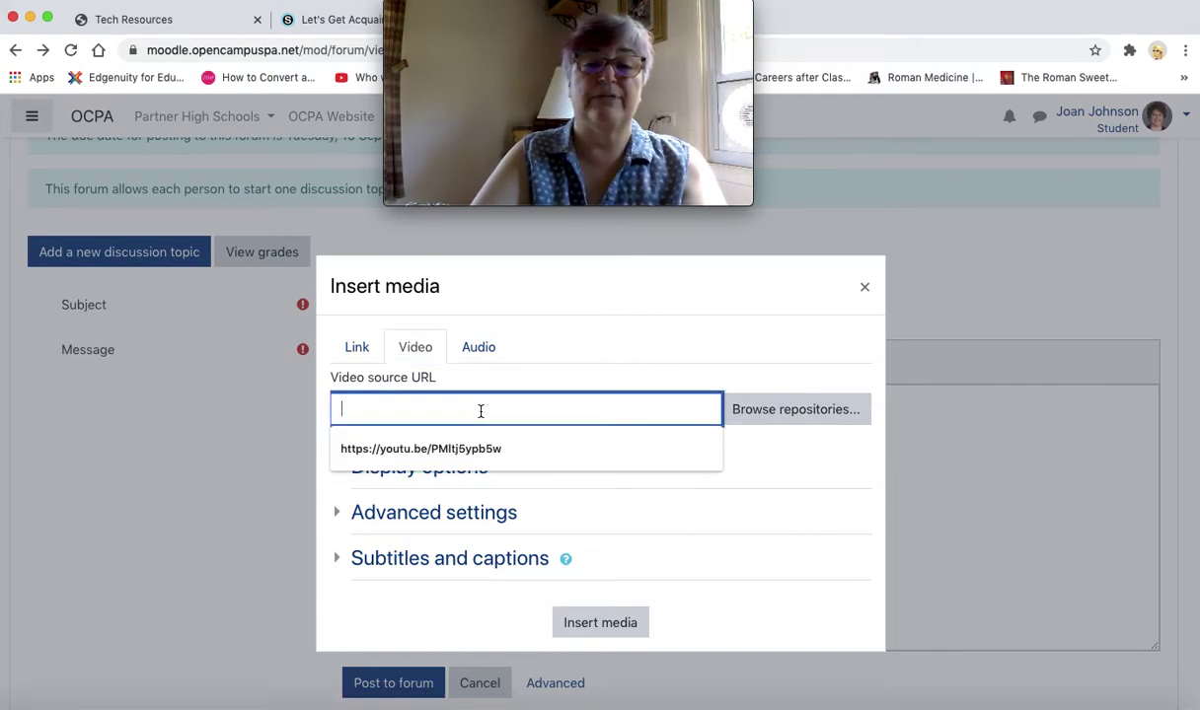
left_click(483, 449)
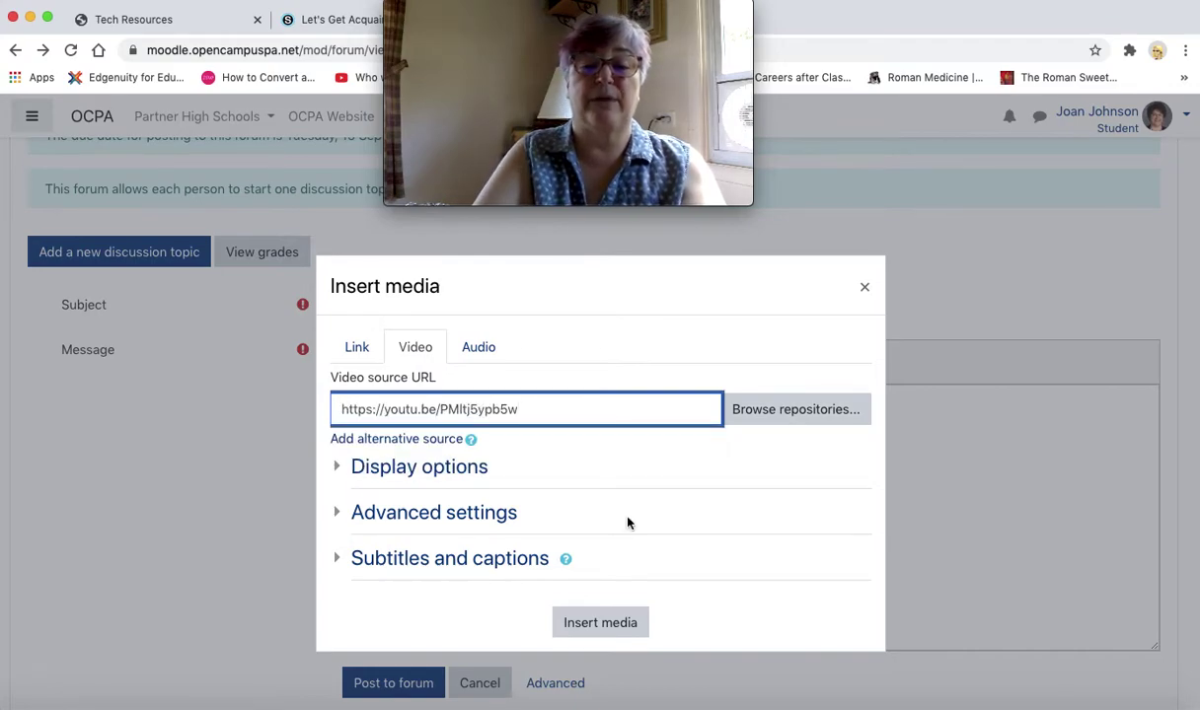
left_click(588, 624)
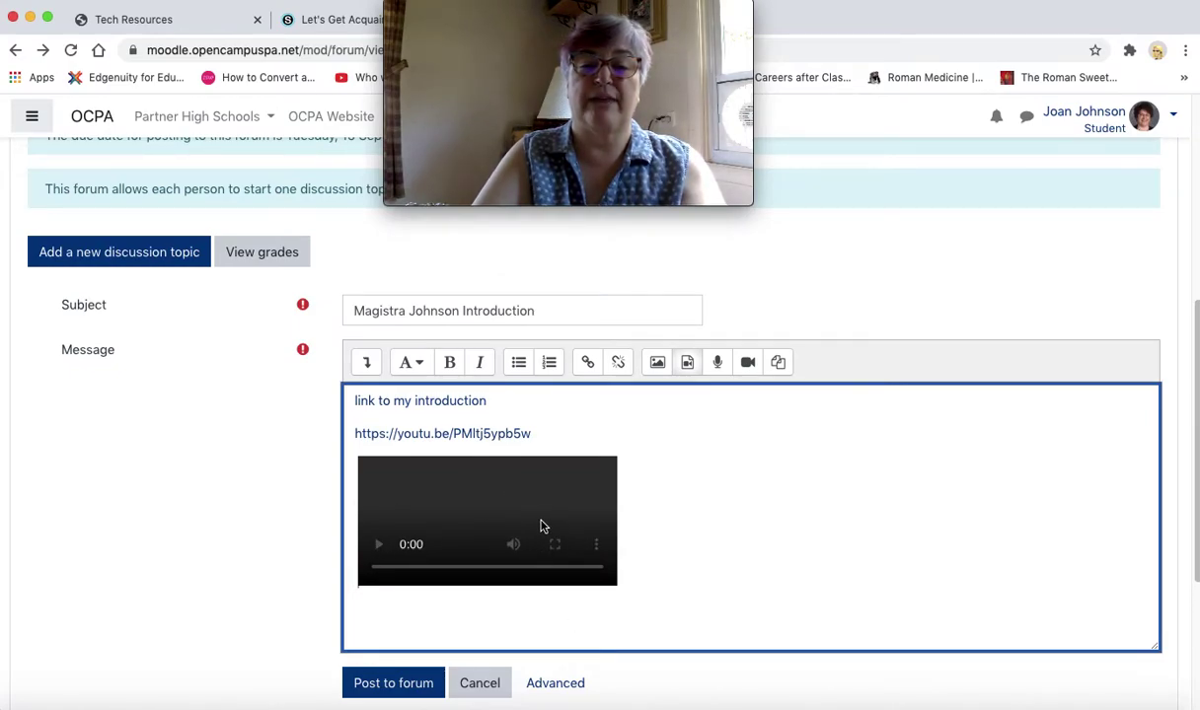
key("BackSpace")
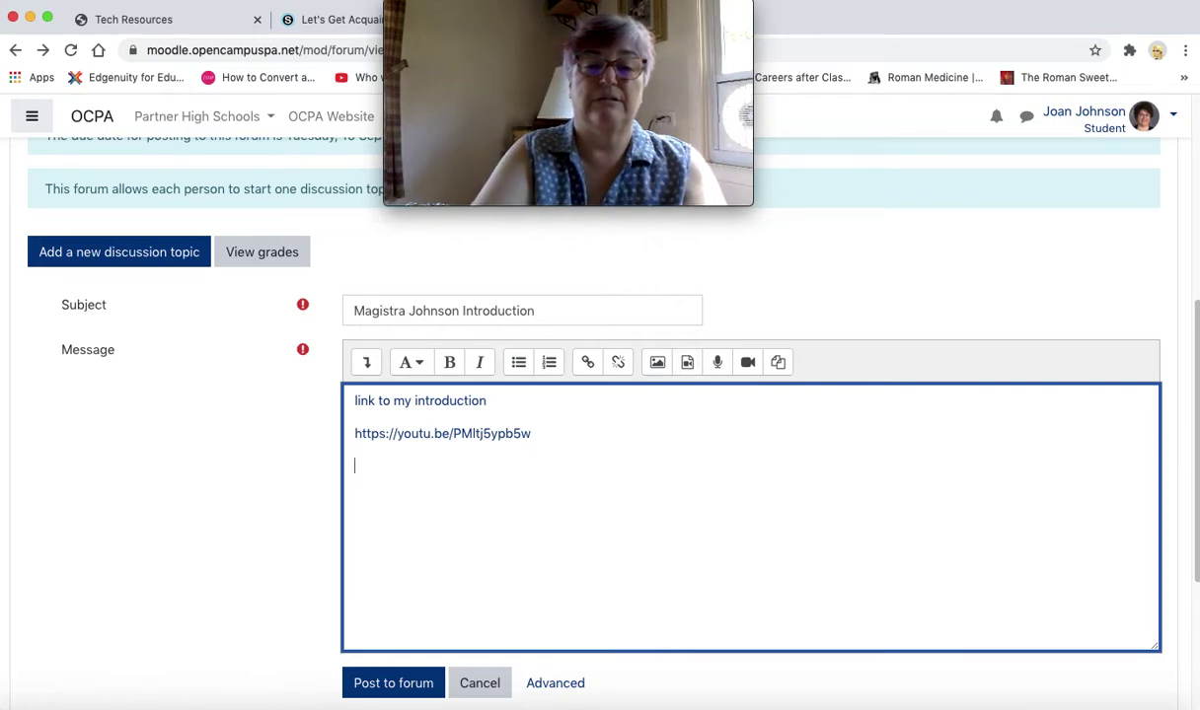
Open the Video option of Insert media, abandoning a file upload from the computer.
left_click(687, 364)
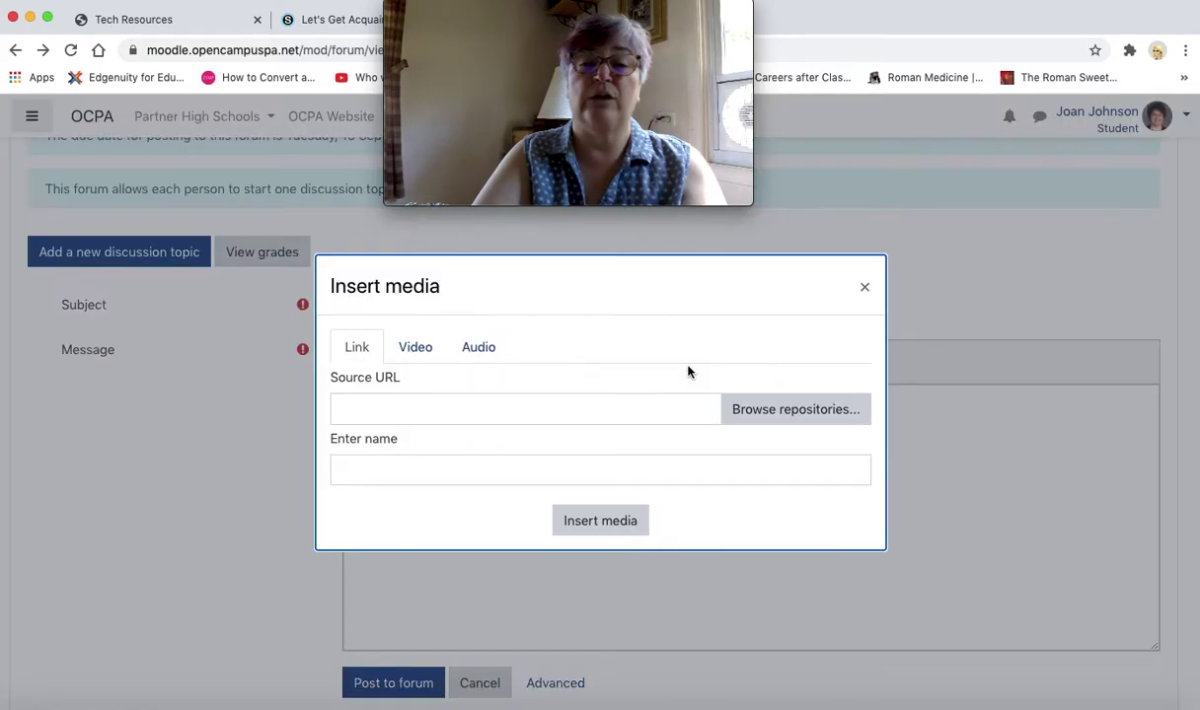
left_click(422, 349)
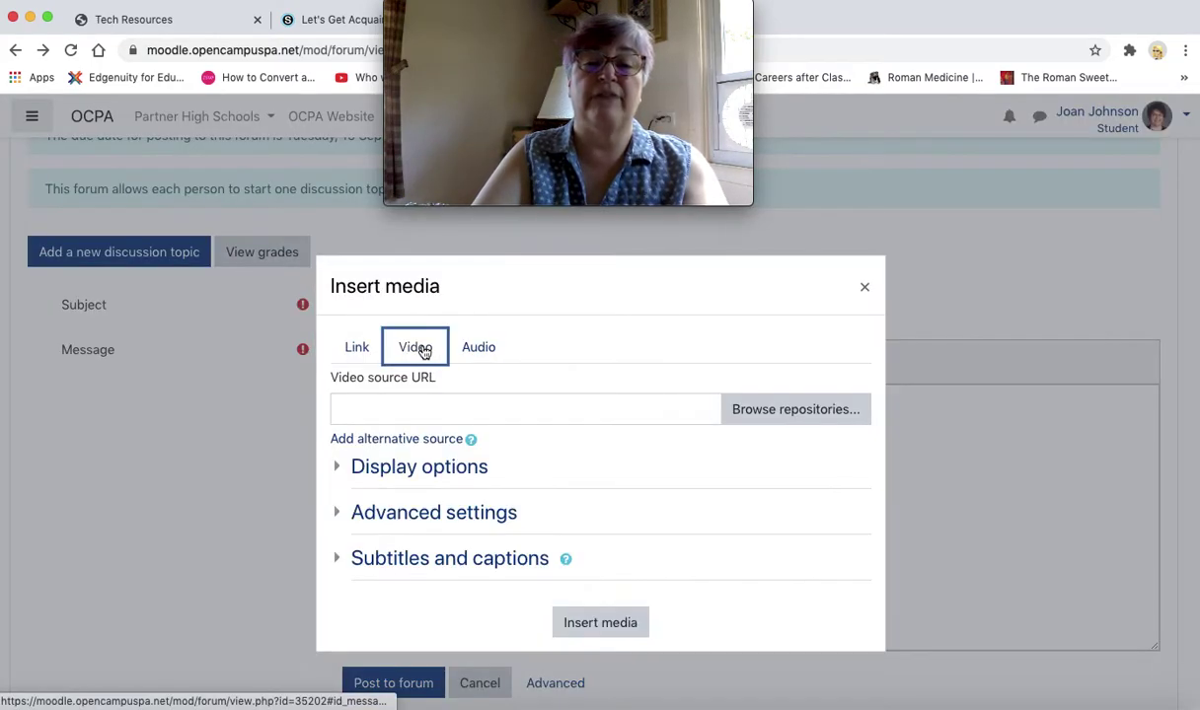
left_click(795, 415)
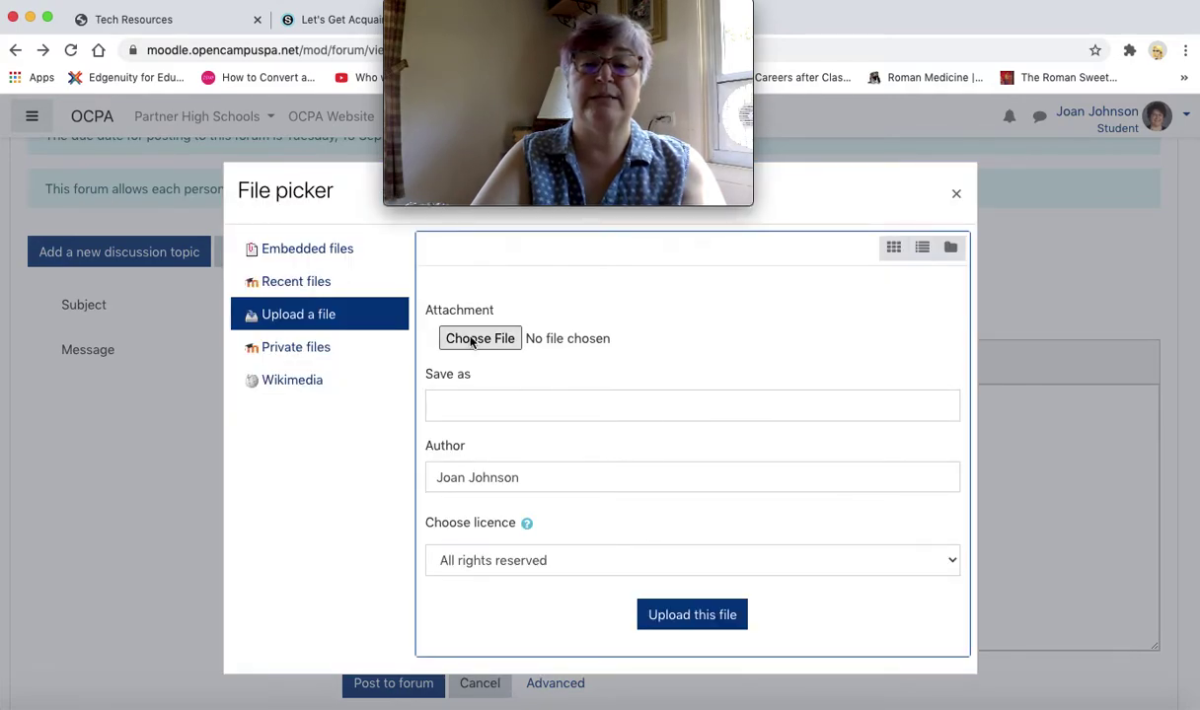
left_click(471, 339)
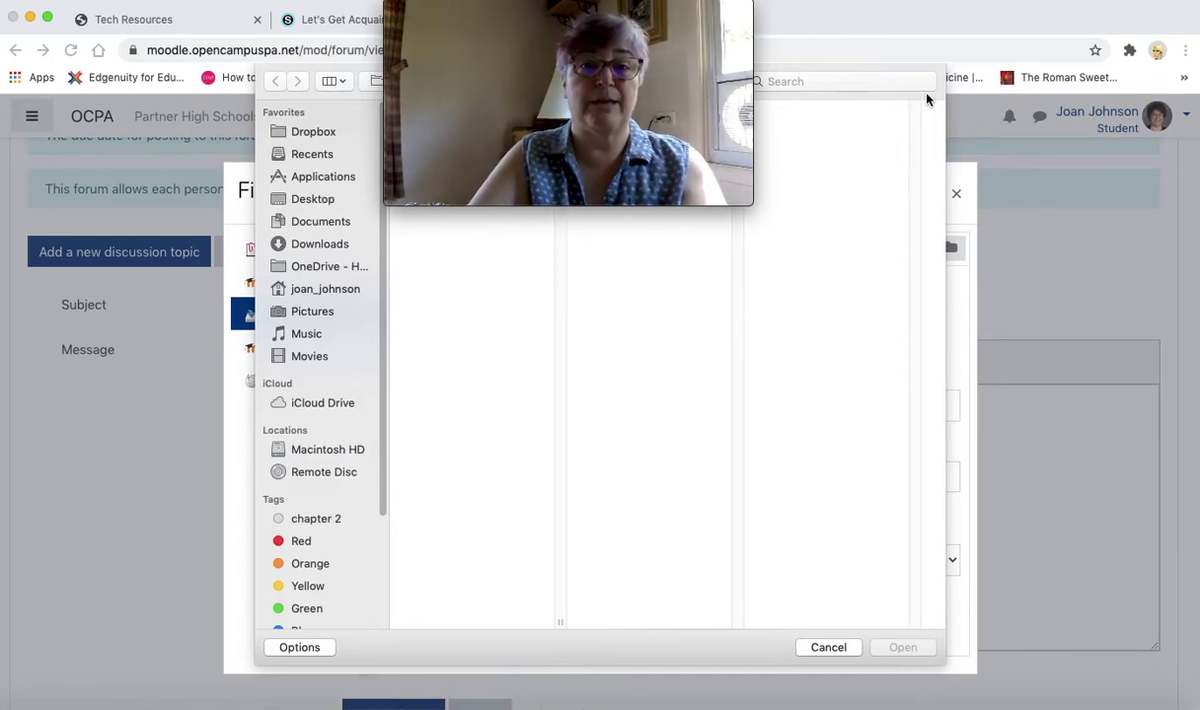
left_click(828, 648)
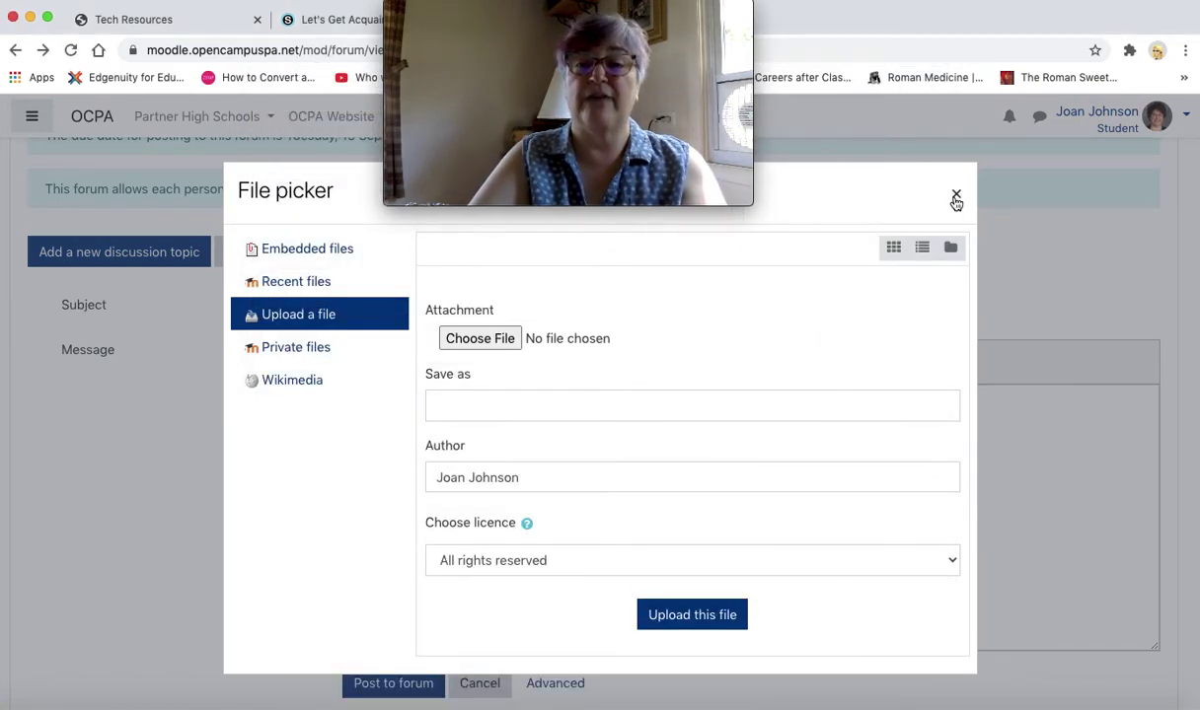
left_click(955, 198)
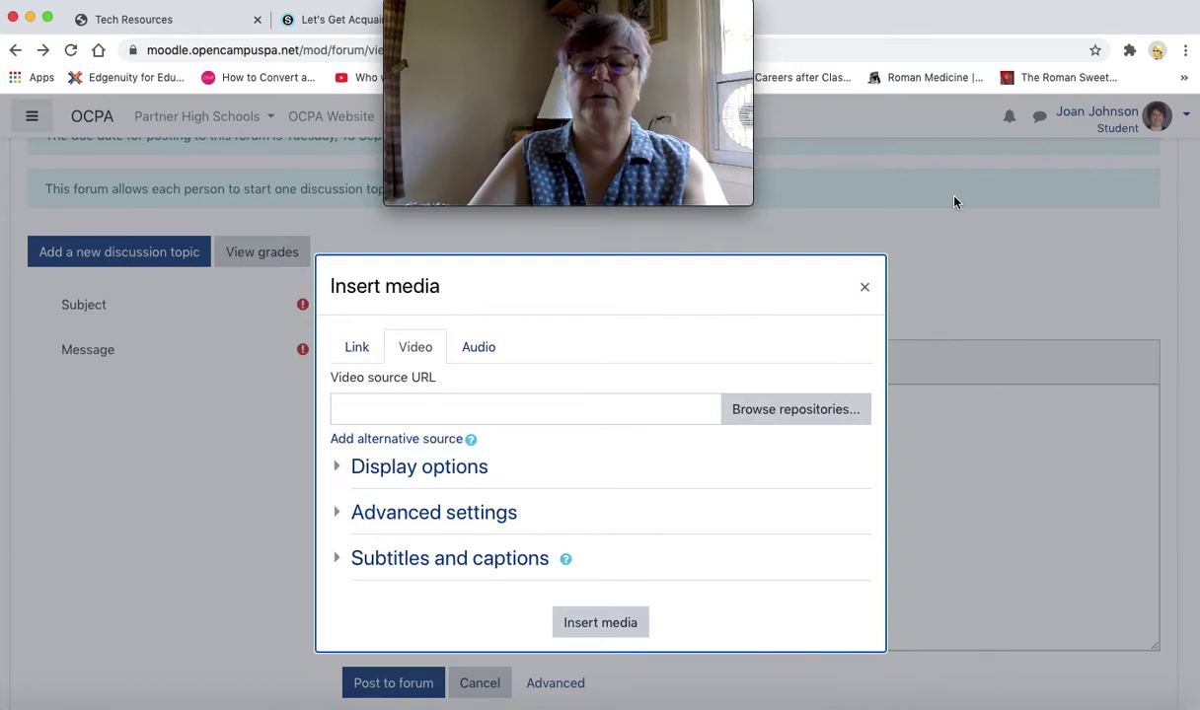
Close the Insert media dialog without adding anything, reopening and closing it again.
left_click(862, 290)
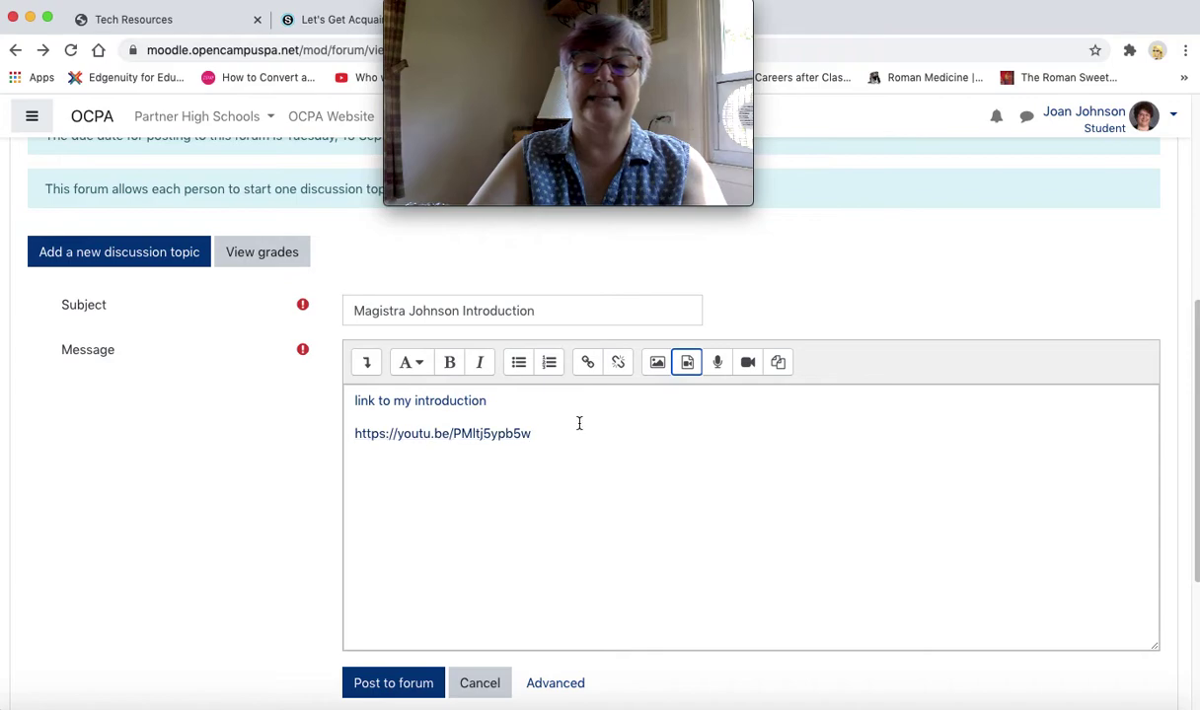
left_click(687, 363)
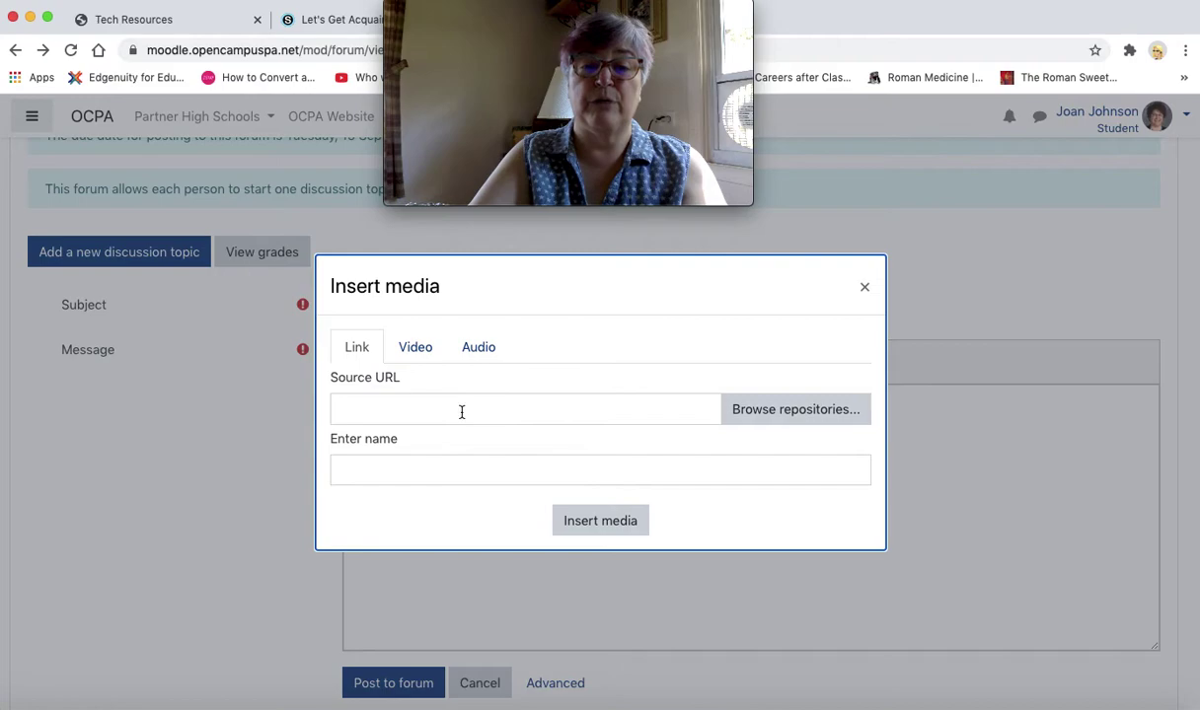
left_click(863, 291)
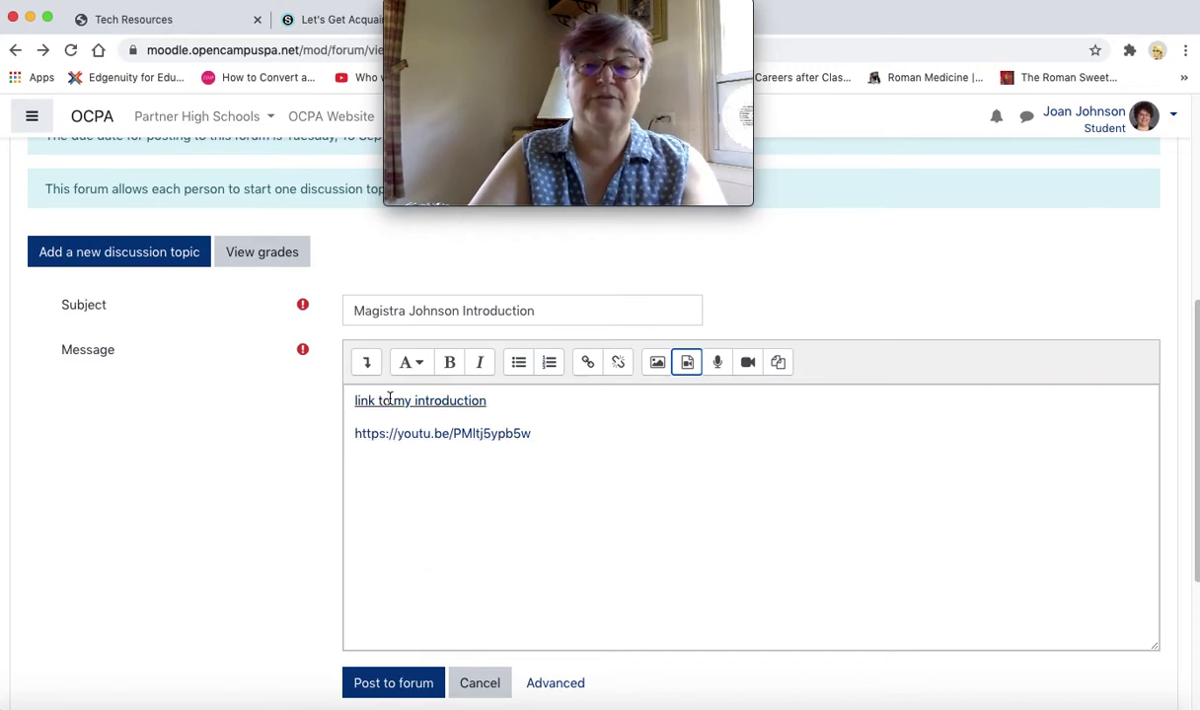
Post the discussion to the forum and scroll to the discussion list.
left_click(395, 684)
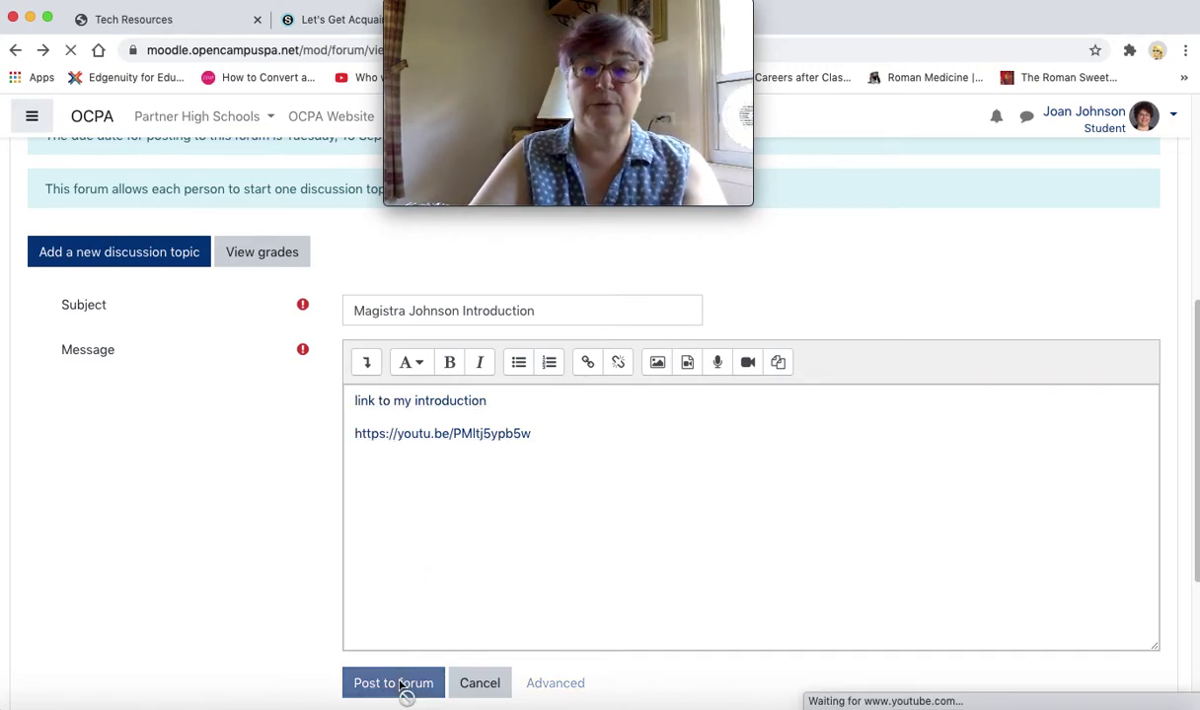
scroll(642, 619, "down", 4)
scroll(642, 620, "down", 3)
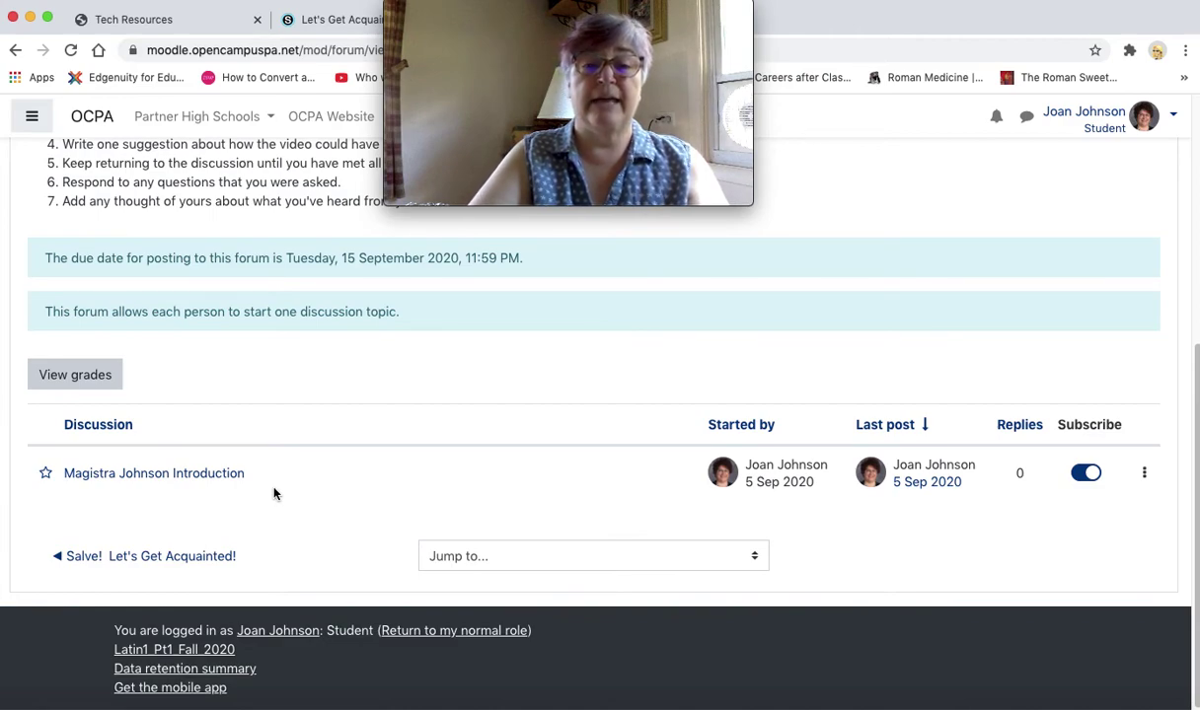
Open 'Magistra Johnson Introduction' and scroll past its embedded video thumbnails.
left_click(184, 478)
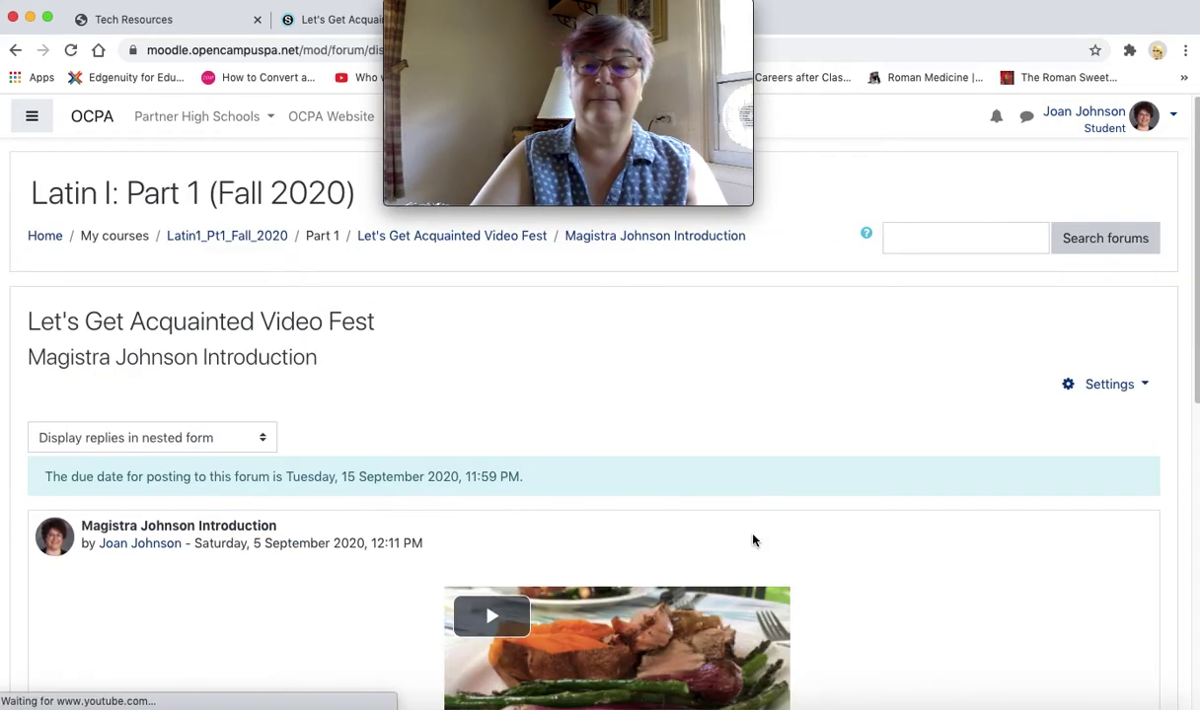
scroll(1120, 568, "down", 4)
scroll(1120, 569, "down", 2)
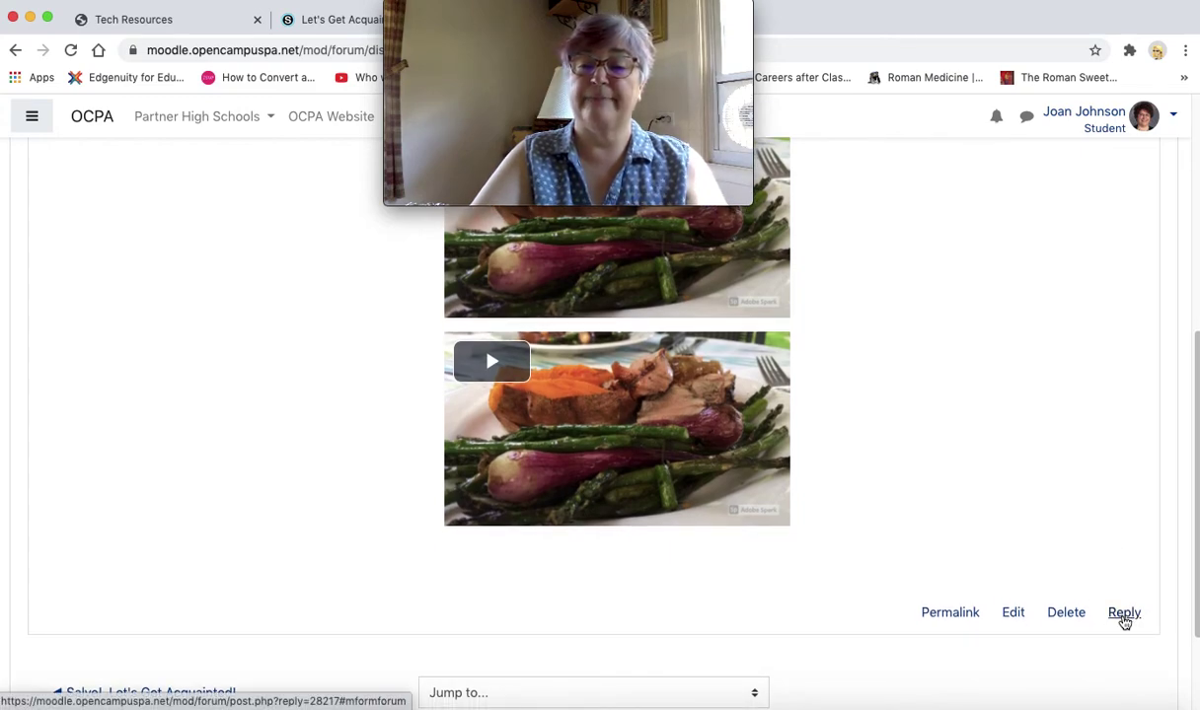
Reply with 'I love your photos! I like to take photos to.' and 'Sometimes you could speak faster.'.
left_click(1124, 615)
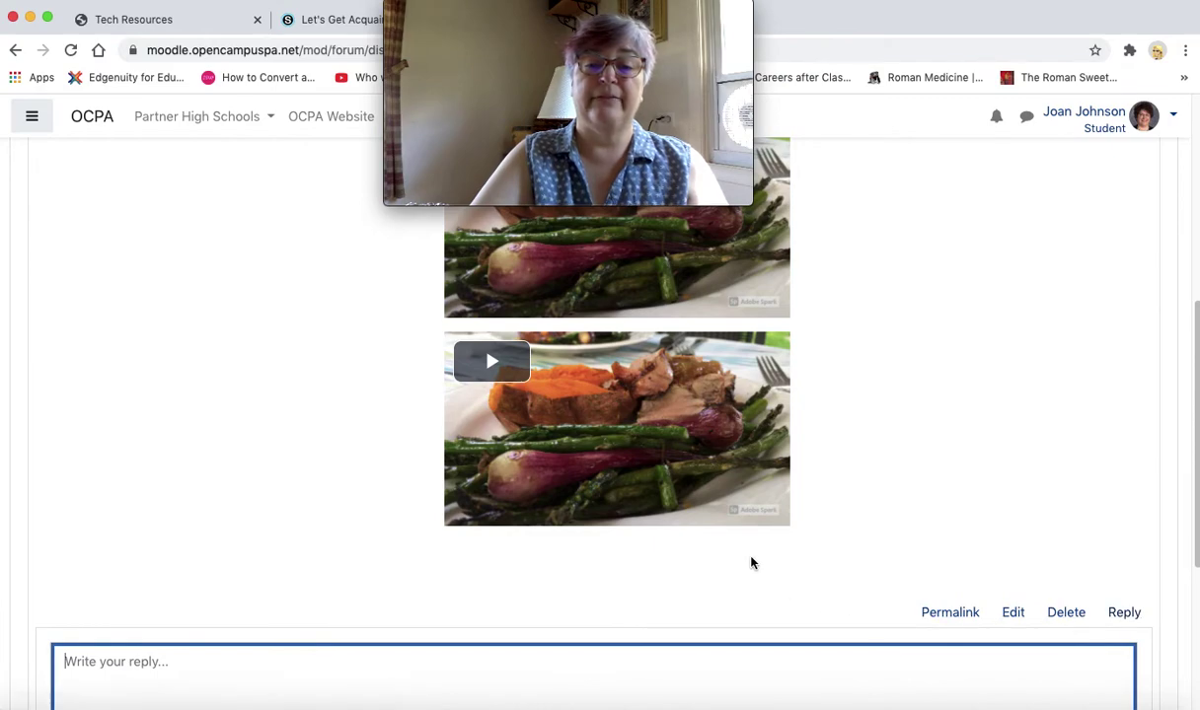
scroll(750, 560, "down", 4)
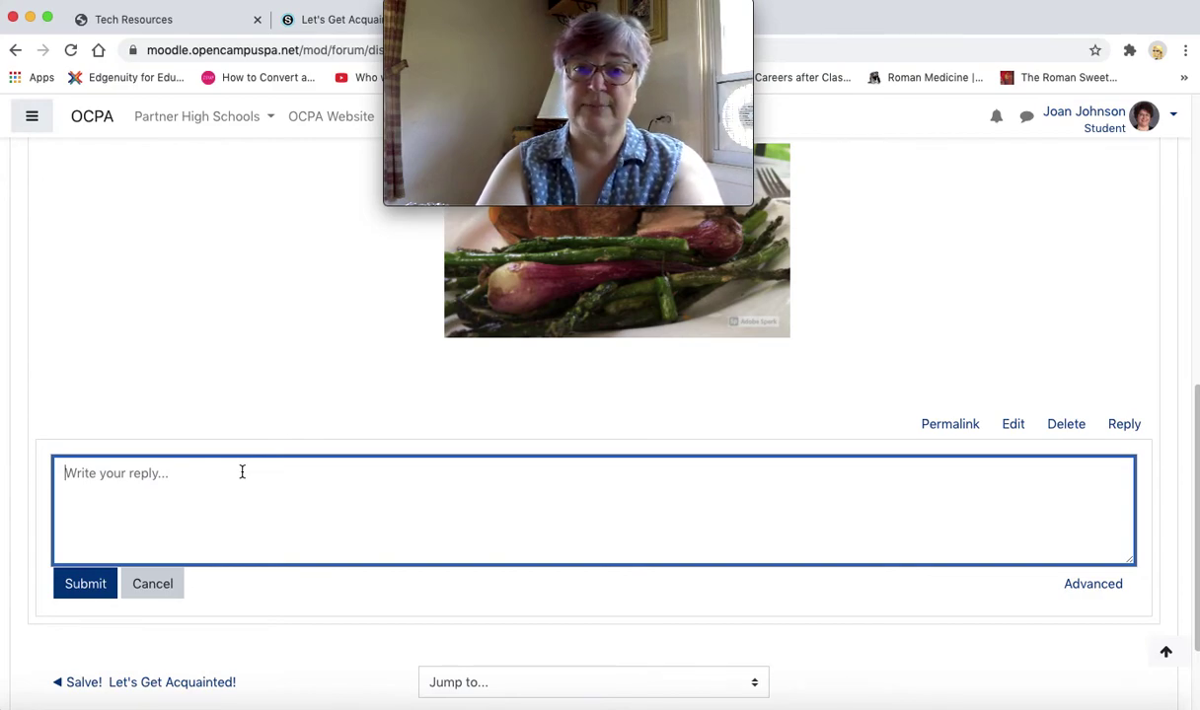
type("I lov")
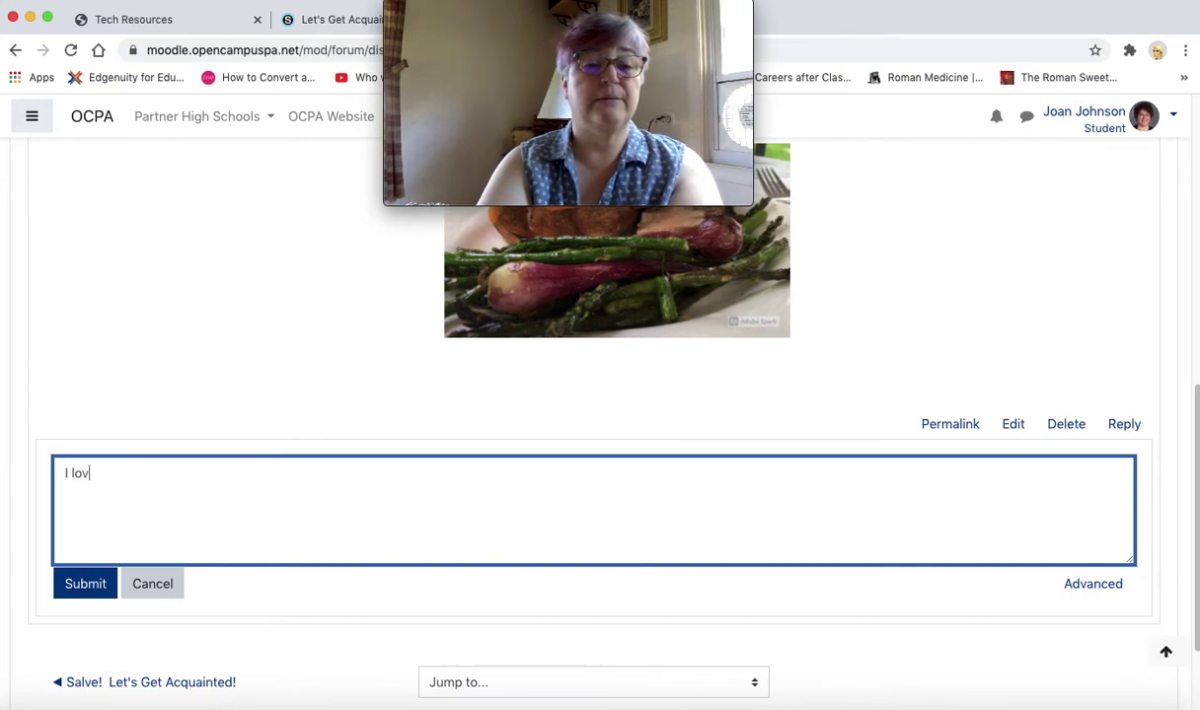
type("e your photo")
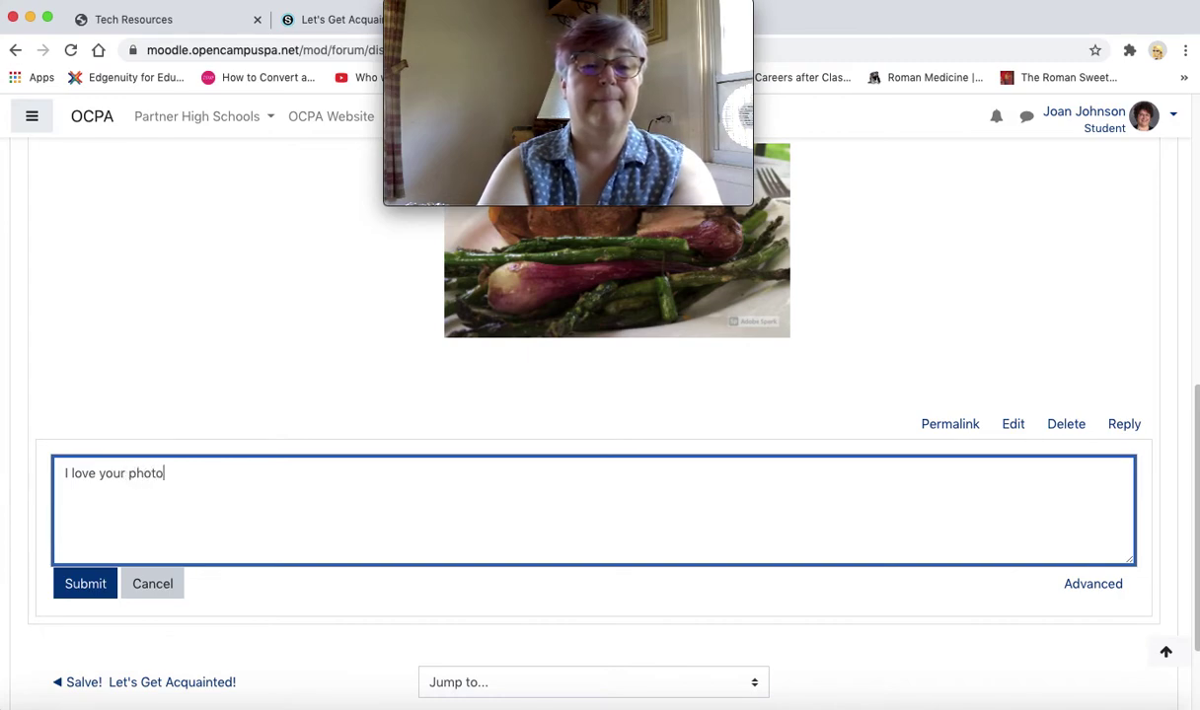
type("s!  ")
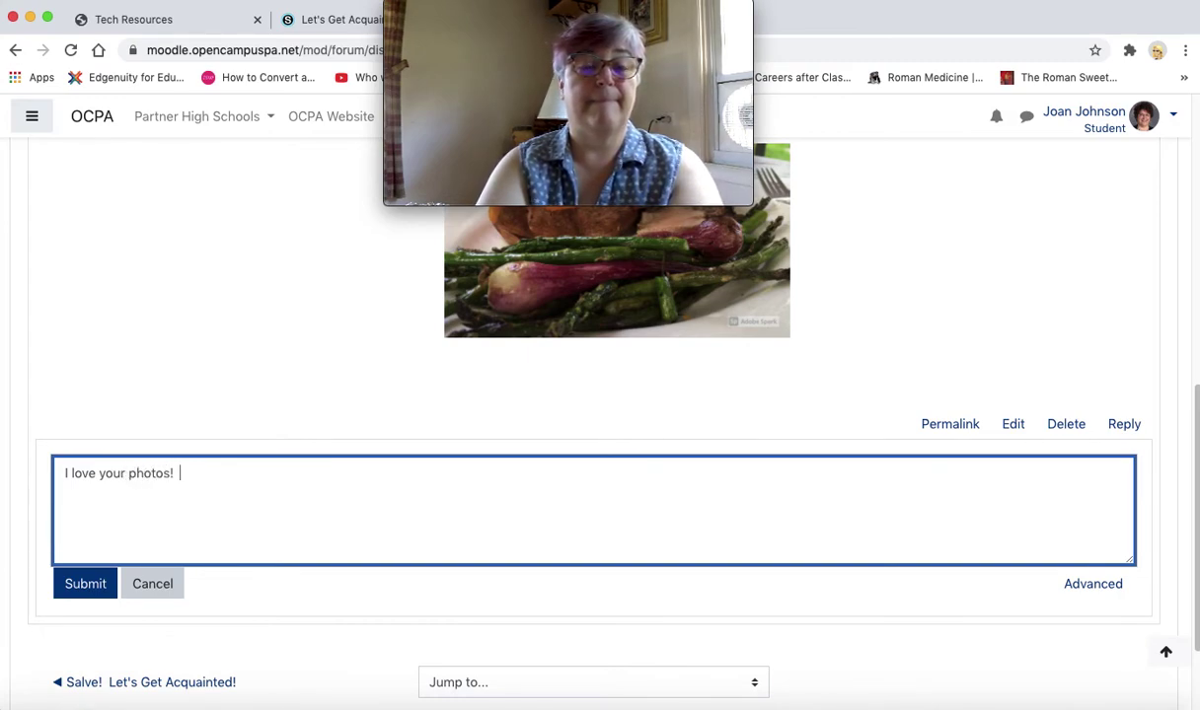
type("I like to ")
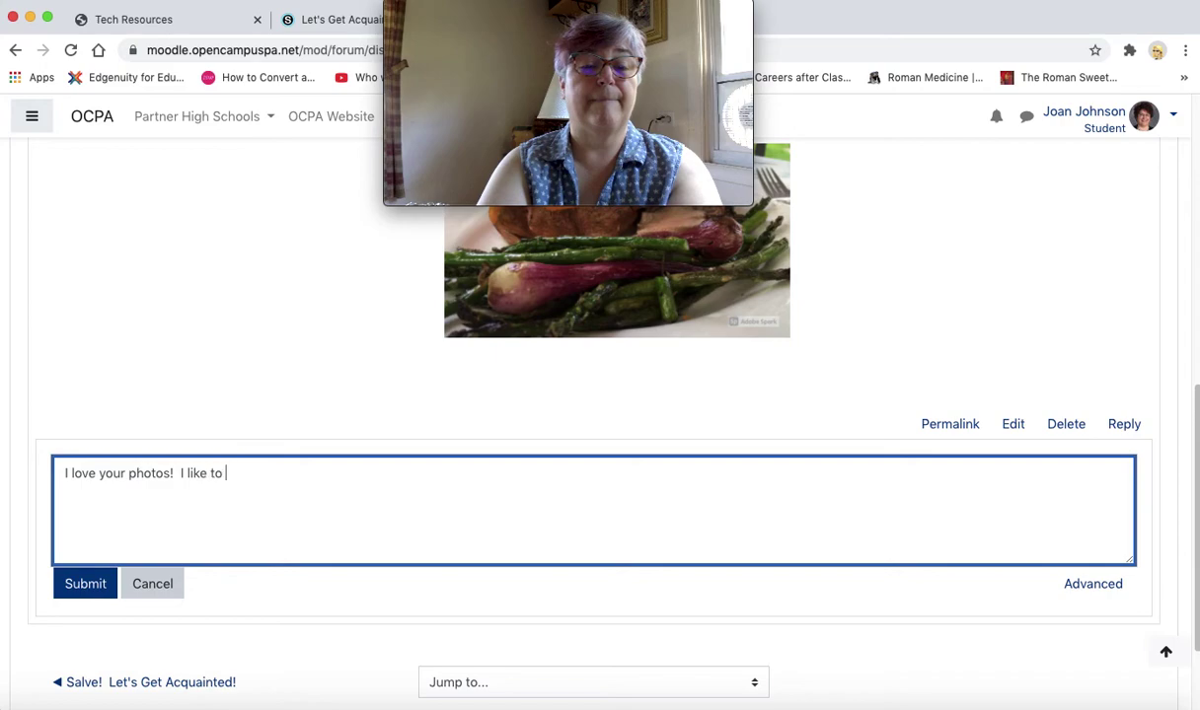
type("take phot")
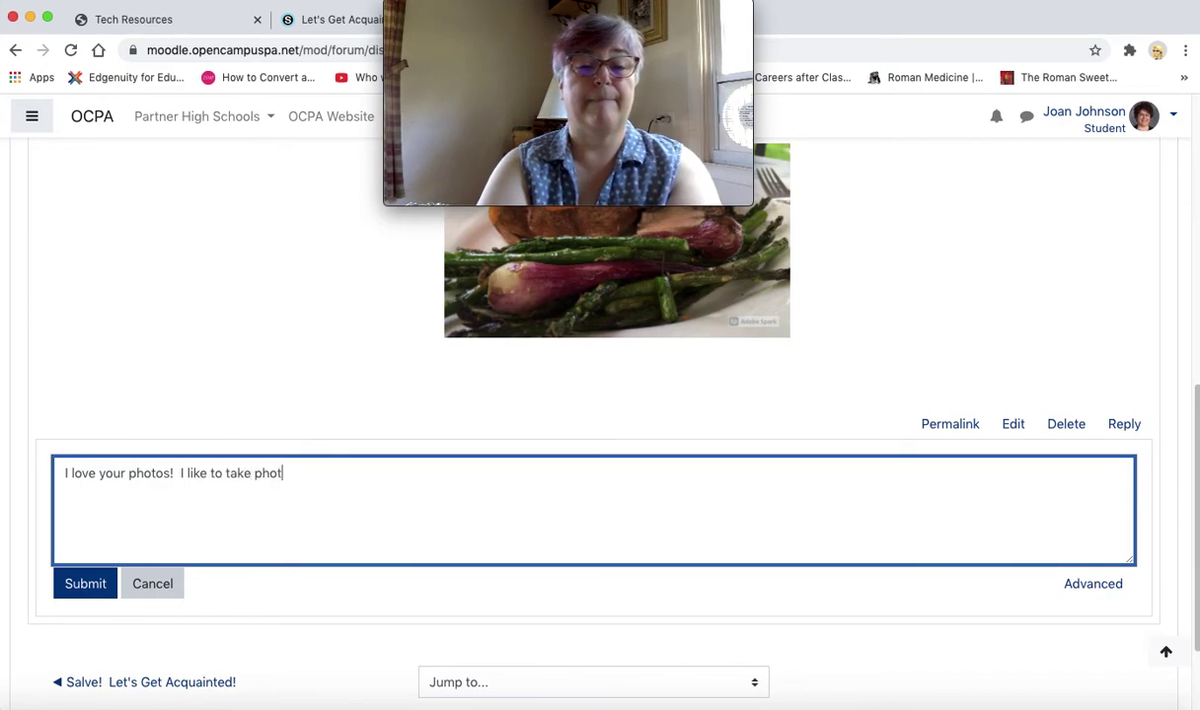
type("os to.")
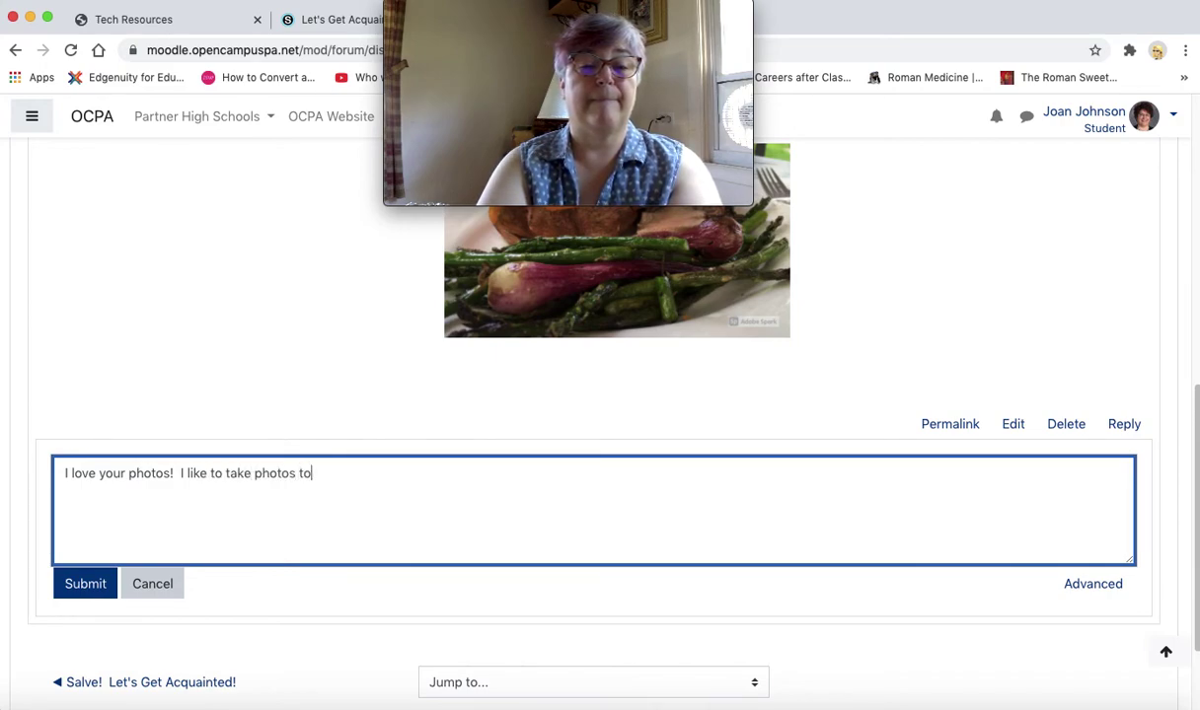
key("Return")
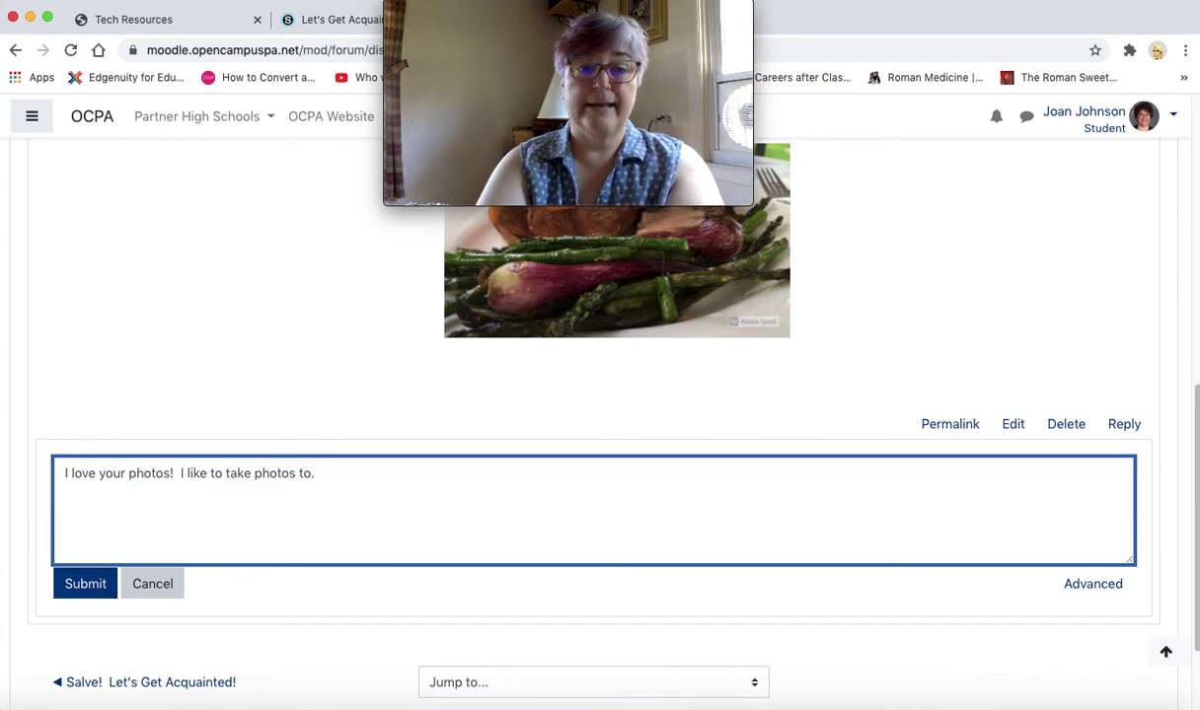
type("Someti")
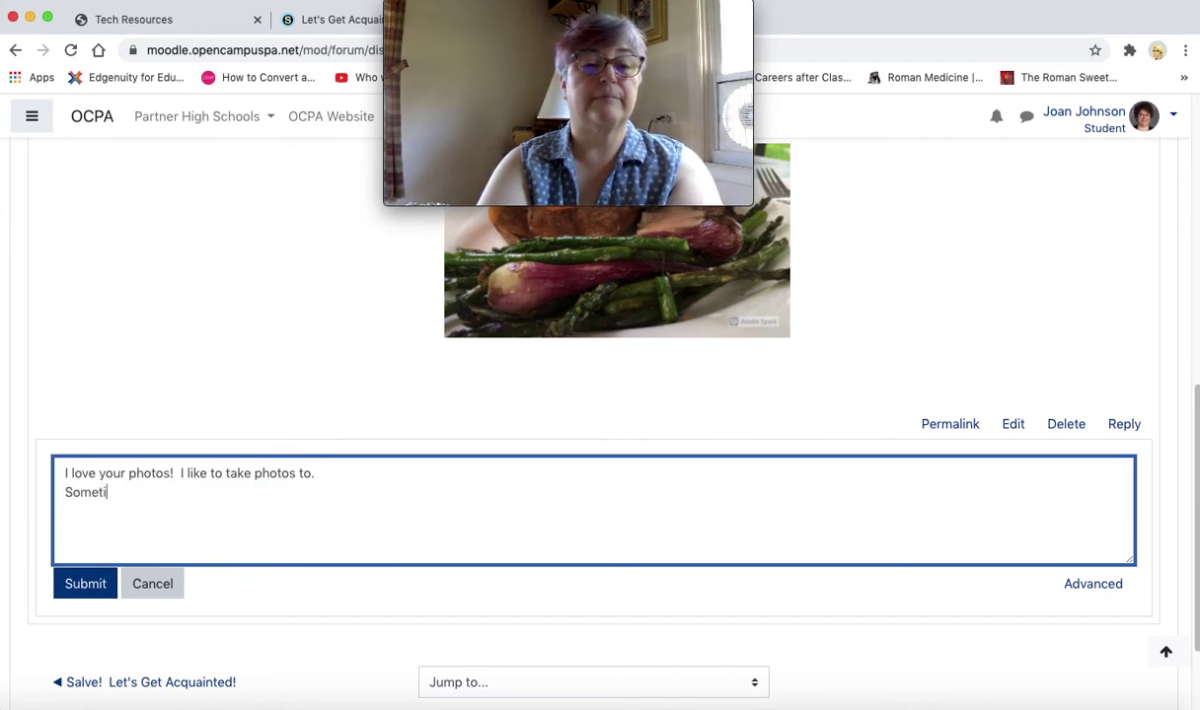
type("mes you could ")
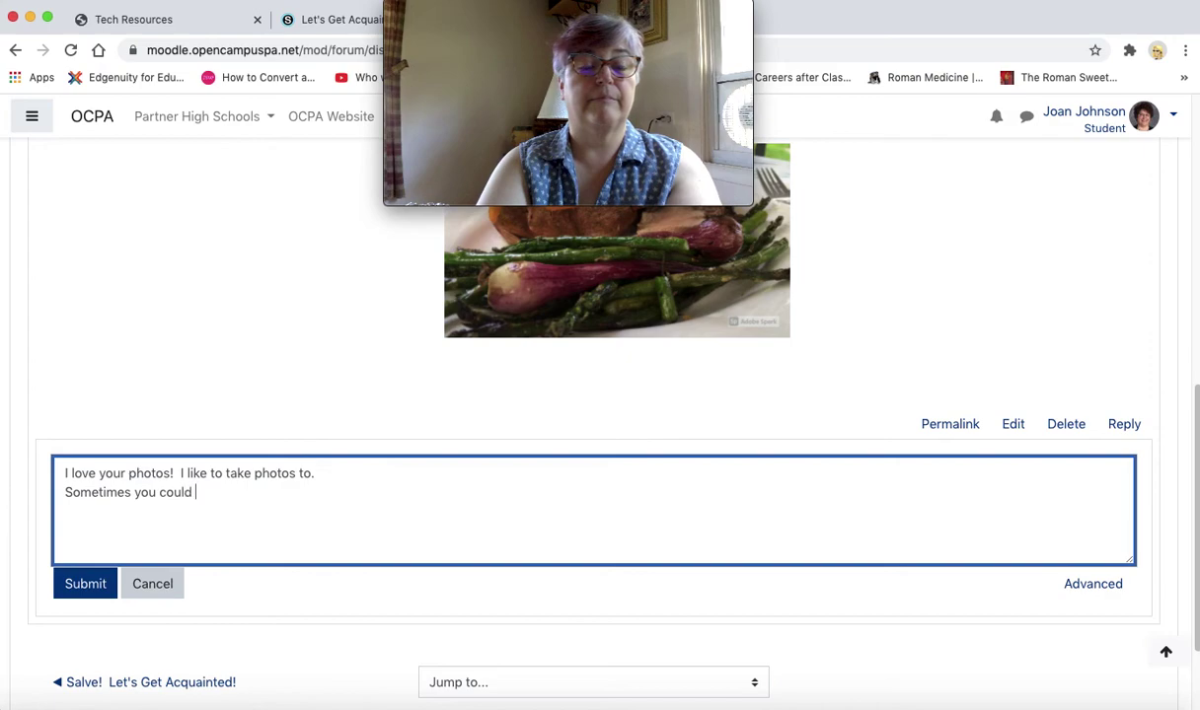
type("speak faster.")
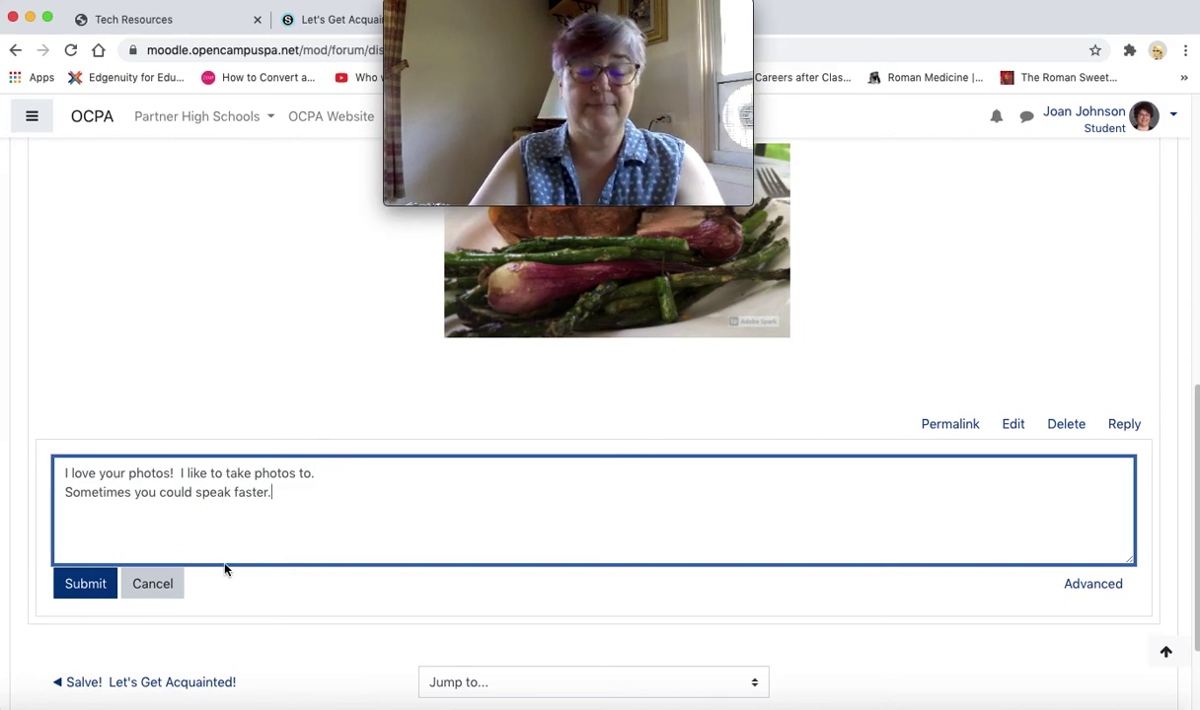
Post the two-line reply as 'Re: Magistra Johnson Introduction' and check the success notice.
left_click(86, 585)
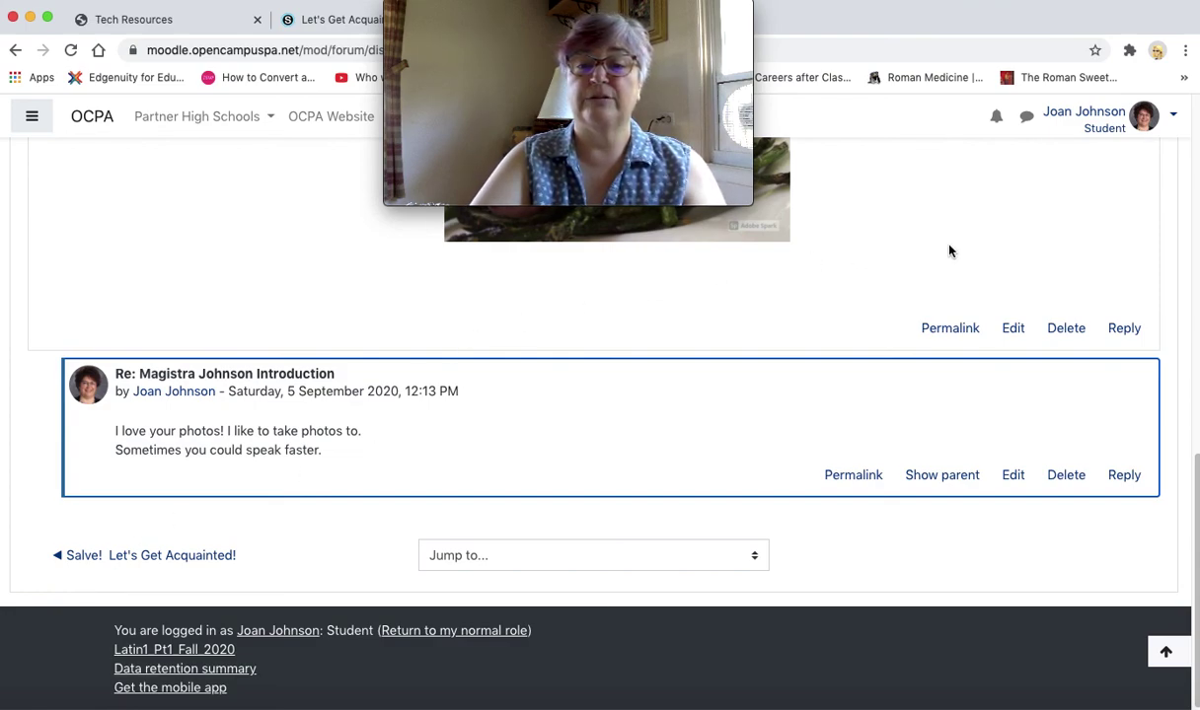
scroll(851, 276, "up", 2)
scroll(850, 276, "up", 6)
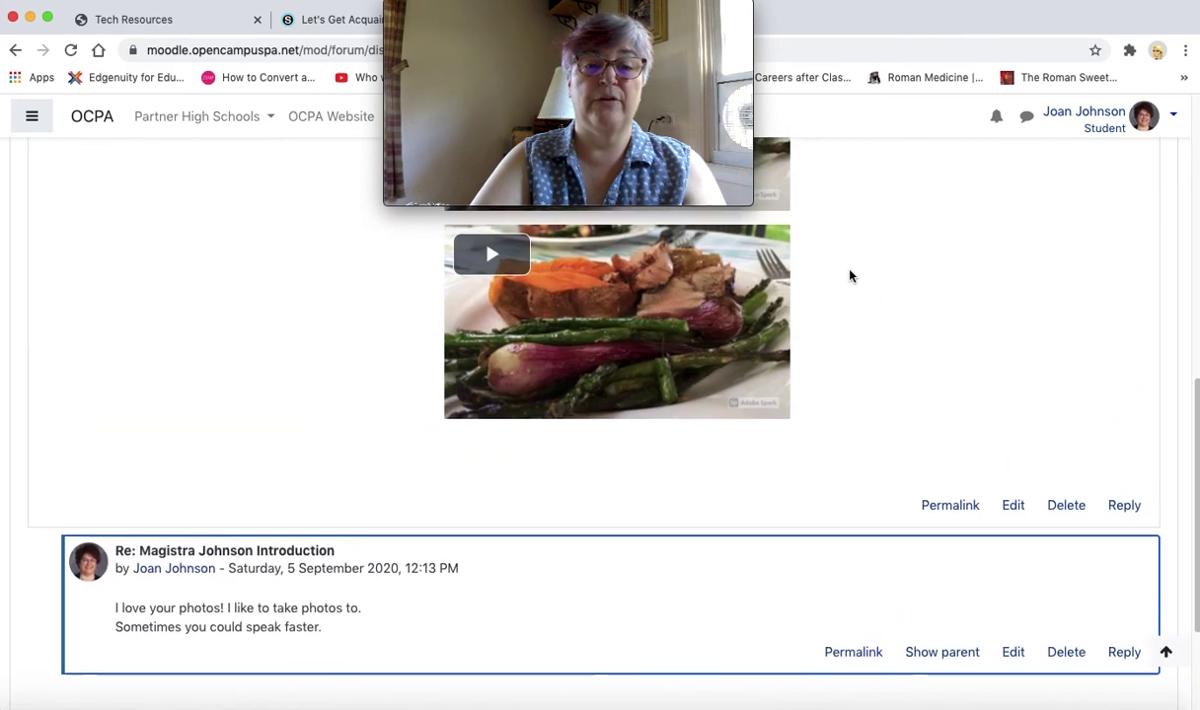
scroll(850, 276, "up", 3)
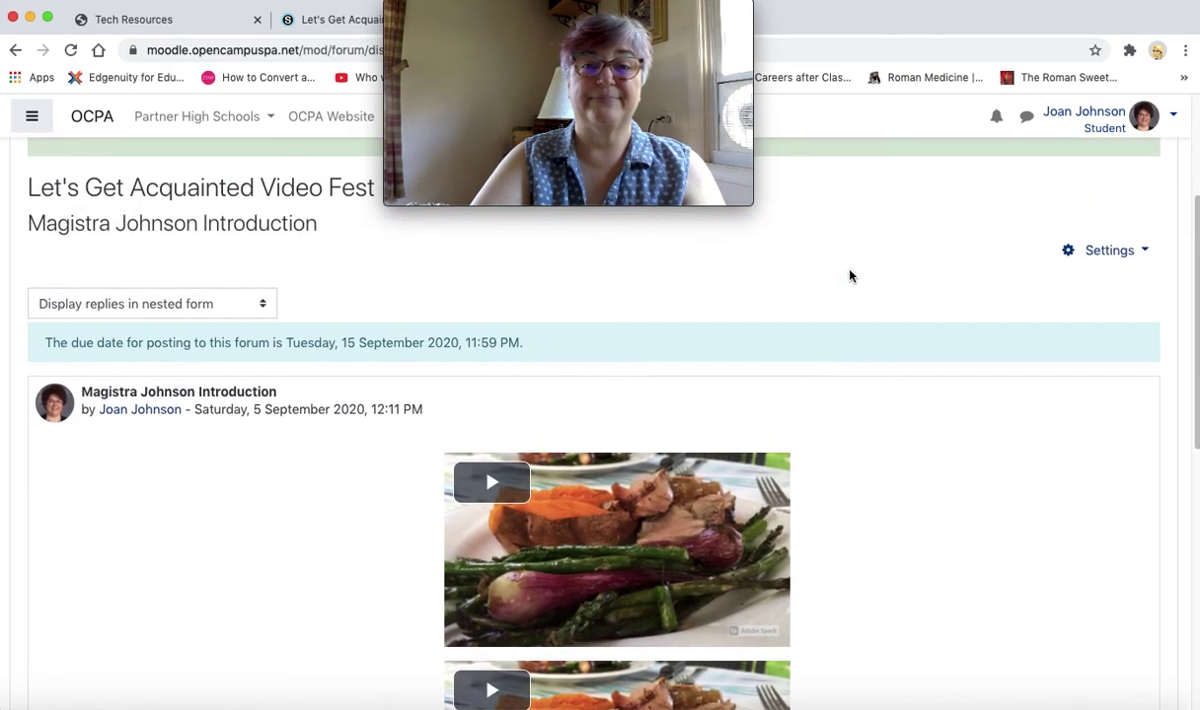